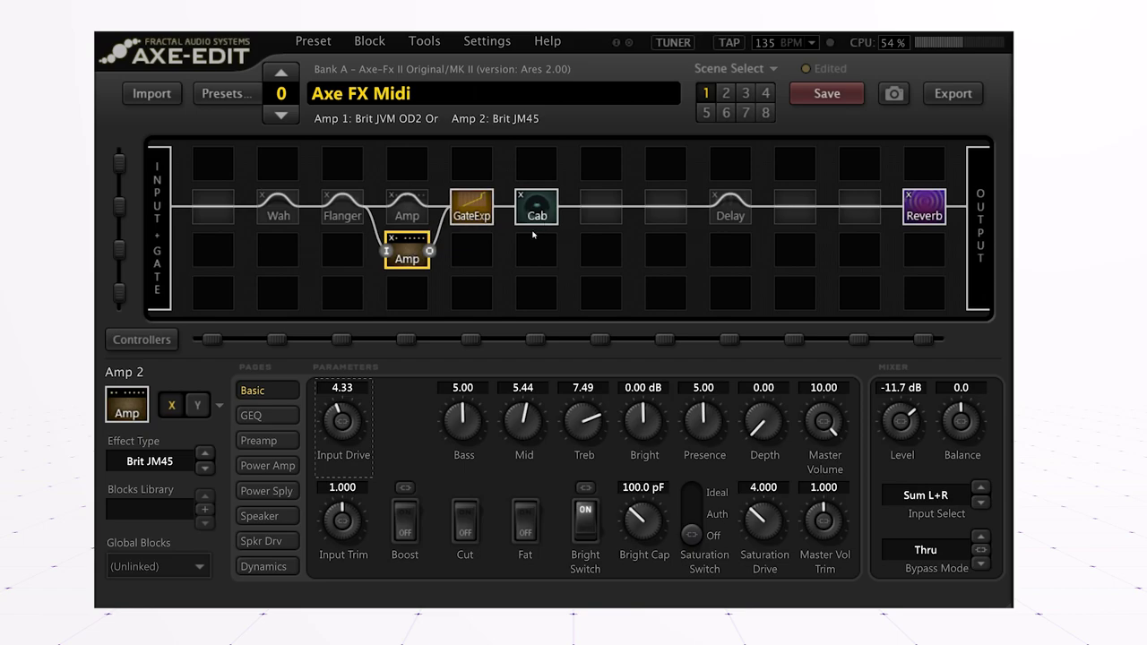
Step the Axe FX Midi preset through scenes 2, 3 and 4.
left_click(726, 93)
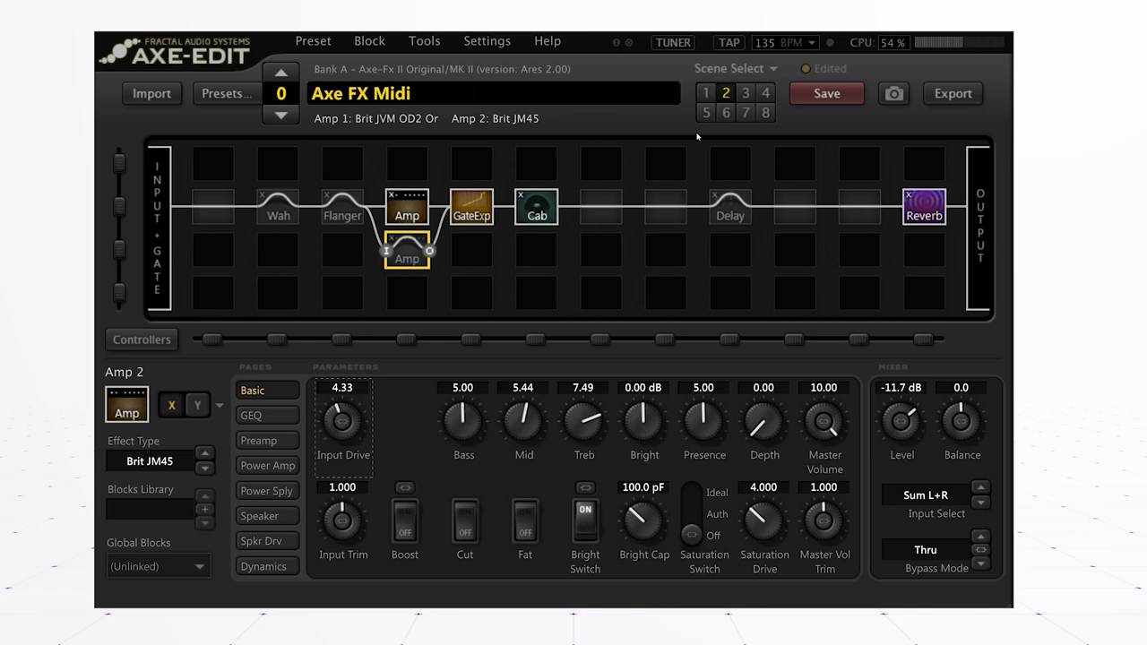
left_click(748, 93)
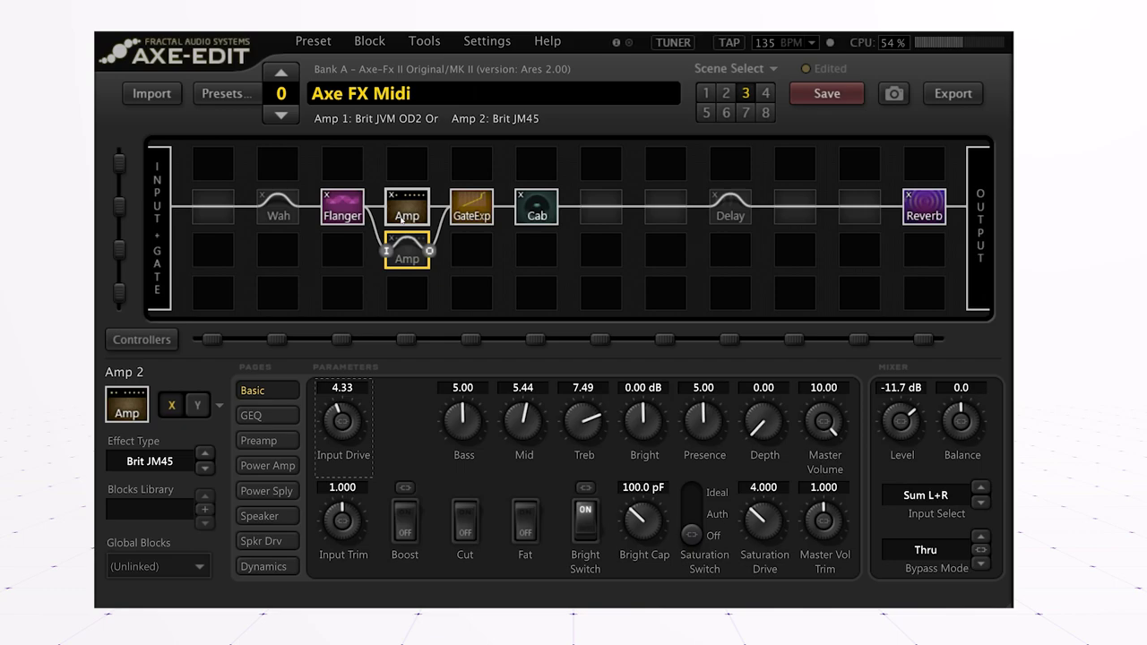
left_click(767, 89)
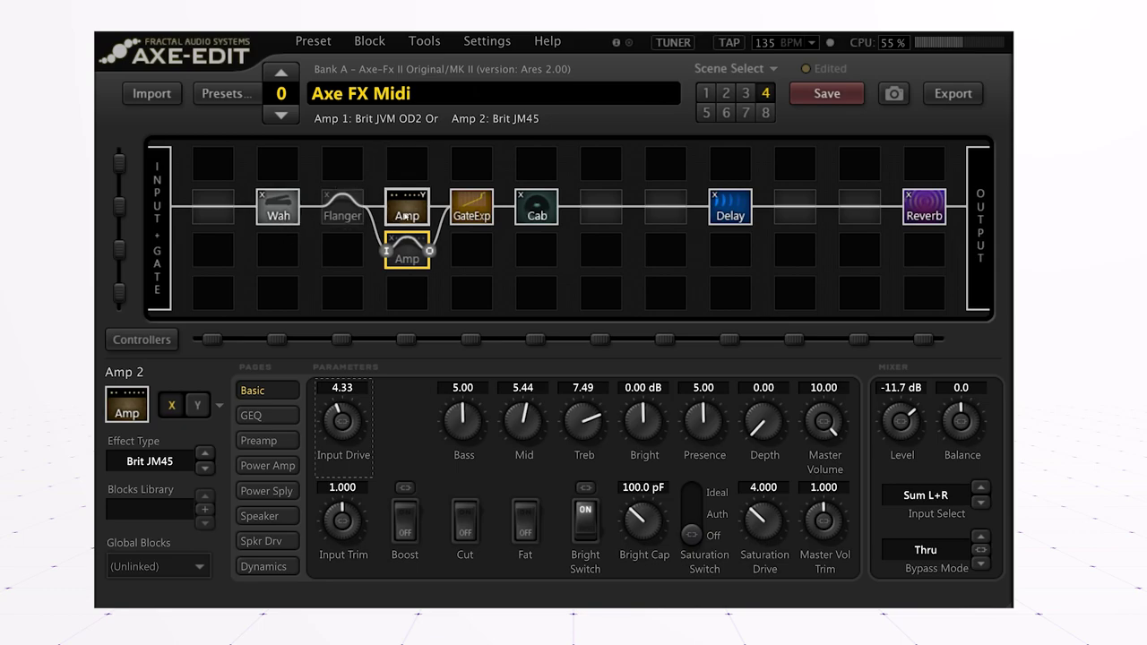
Inspect the Amp 1, Delay and Wahwah 1 block settings in scene 4.
left_click(405, 216)
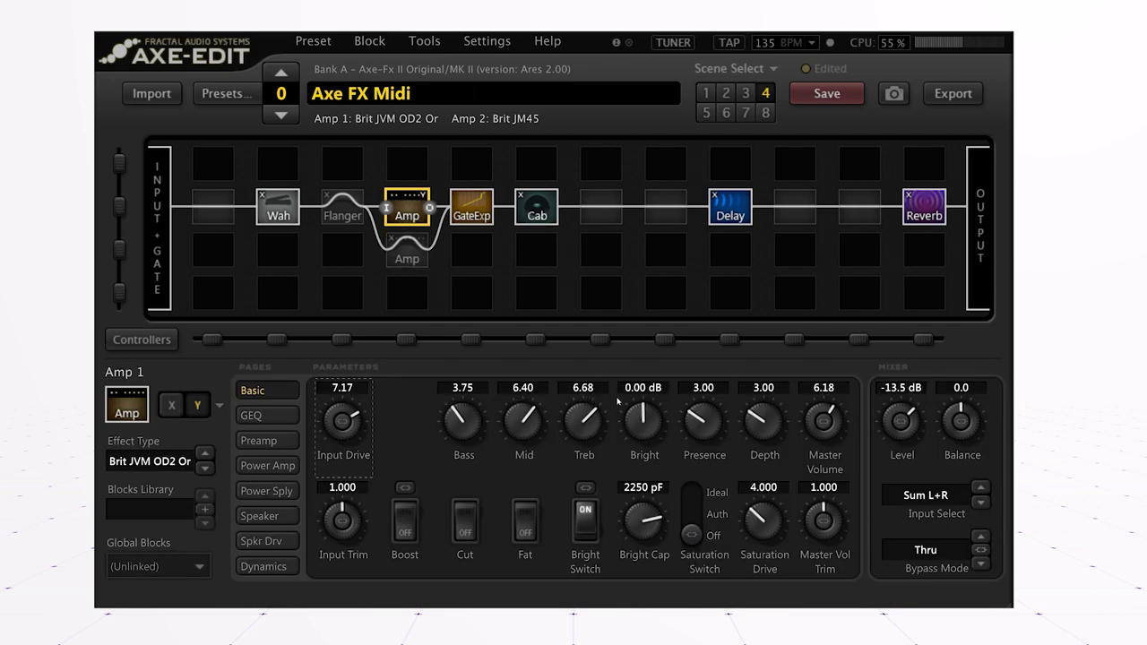
left_click(722, 218)
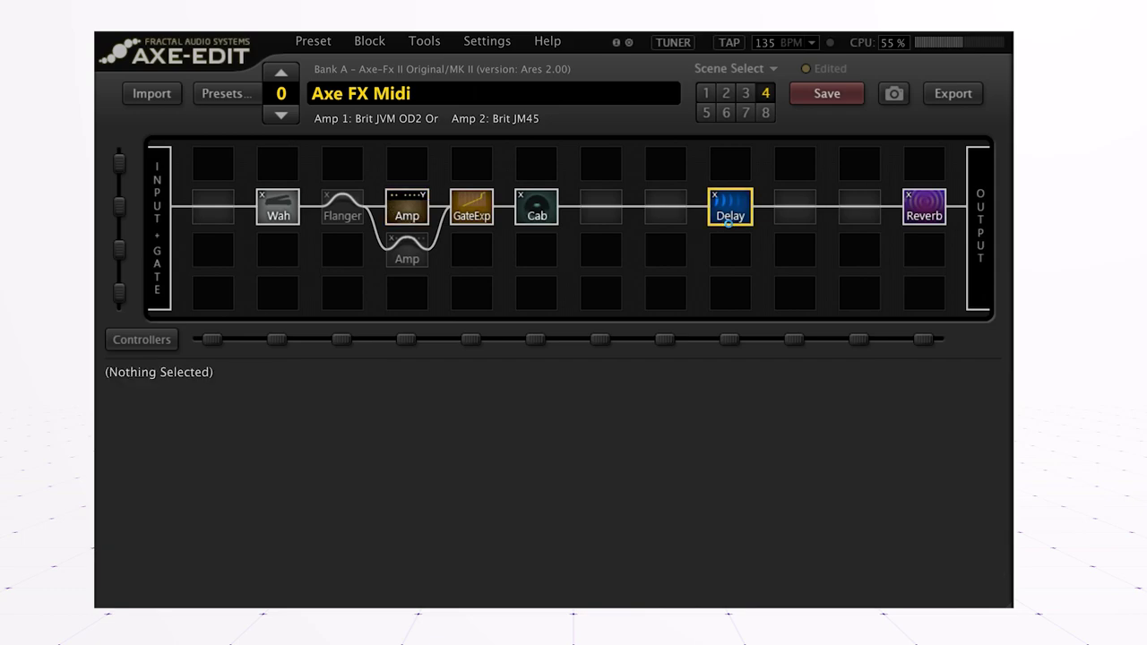
left_click(277, 208)
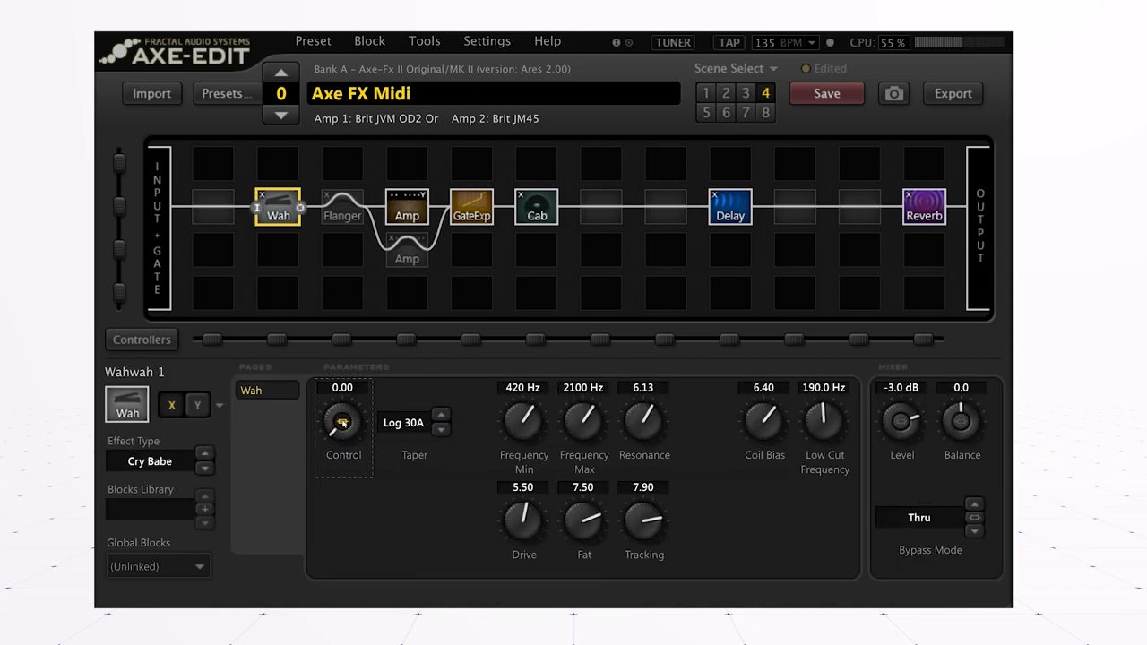
Review the wah Control's modifier, confirm its source is Extern 1, and close the Edit Modifier dialog.
left_click(343, 421)
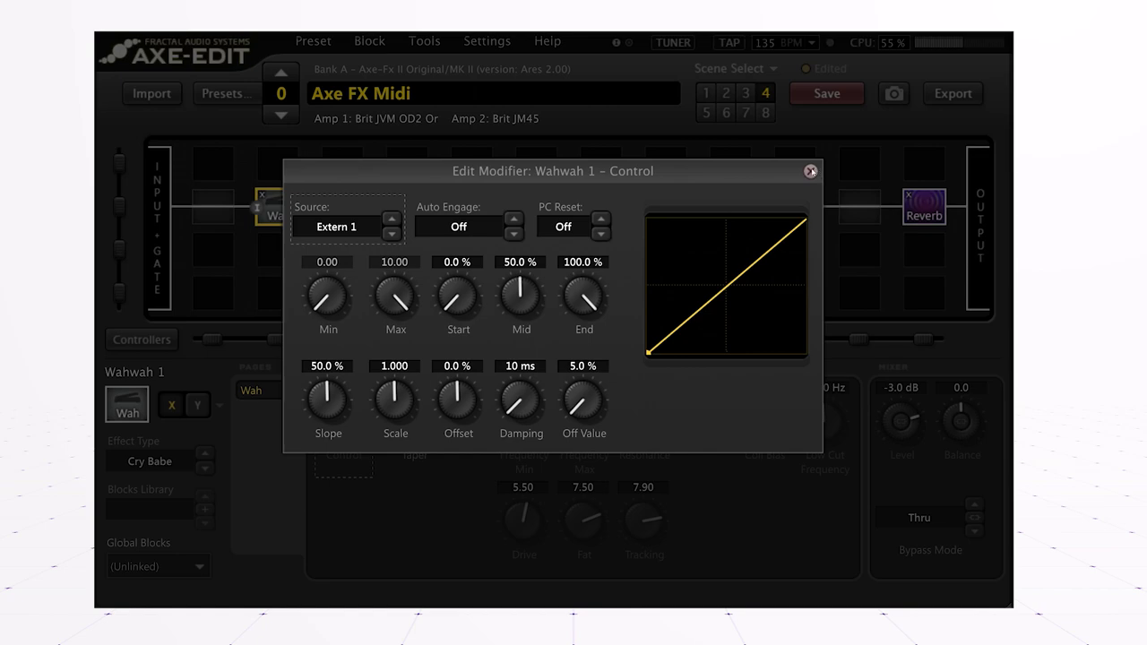
left_click(811, 171)
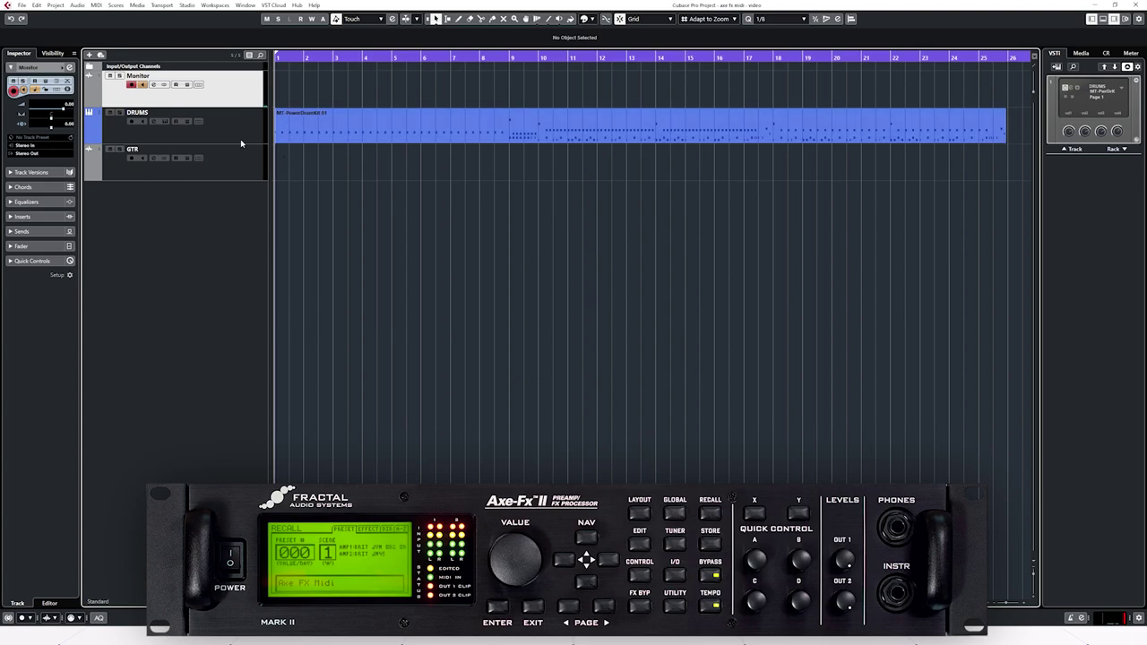
left_click(240, 139)
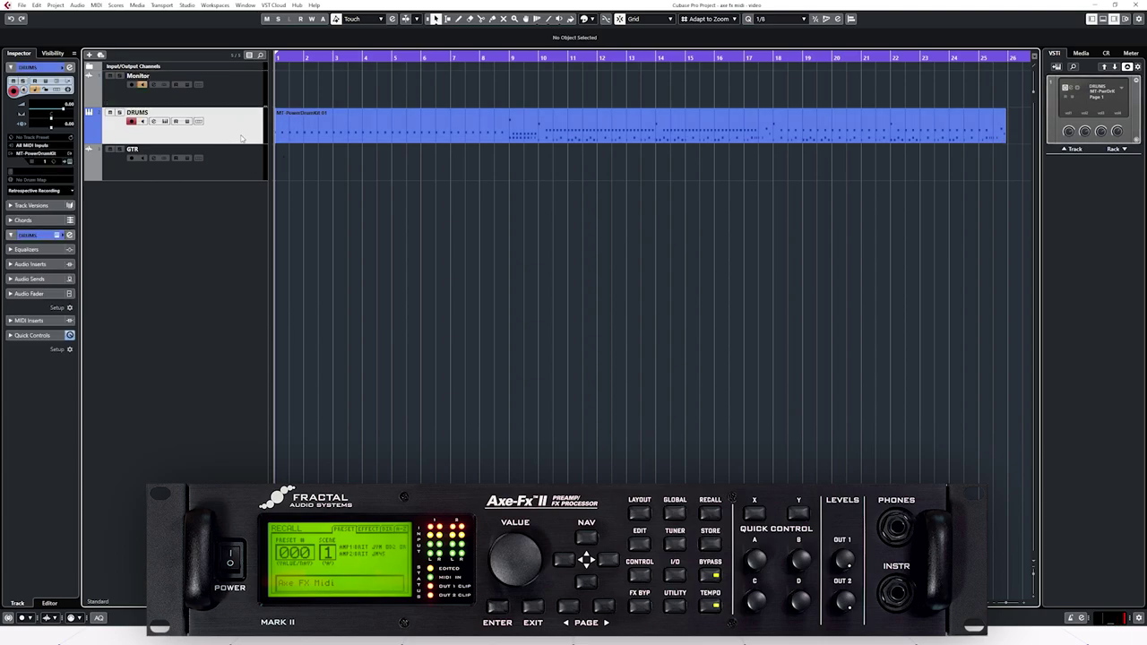
left_click(165, 121)
left_click_drag(529, 272, 504, 187)
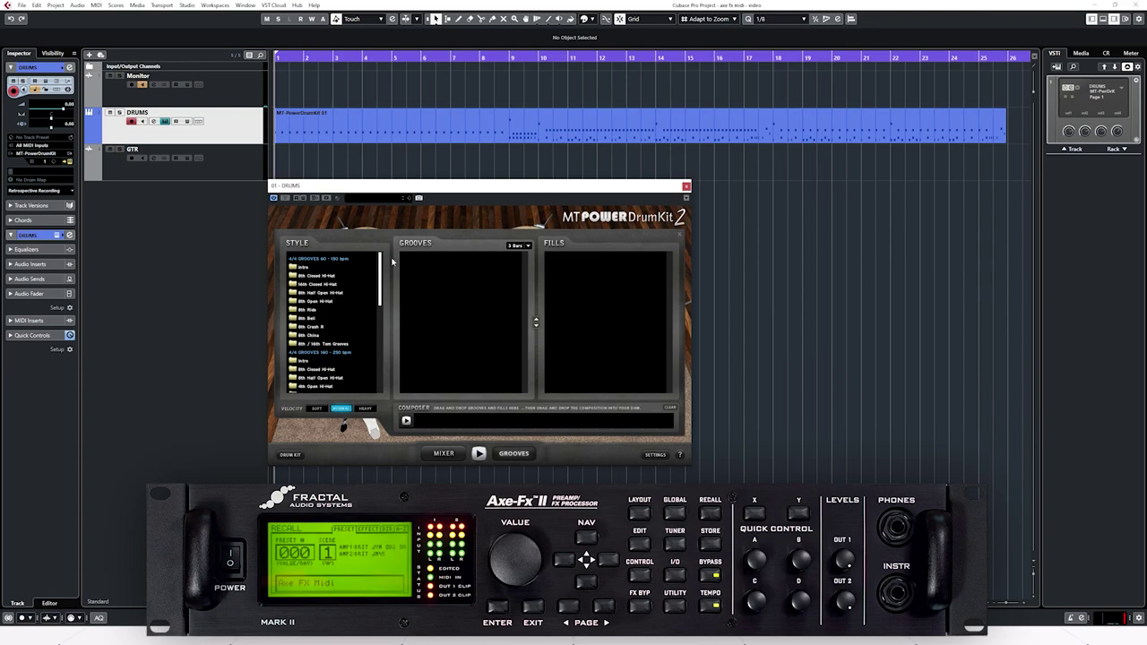
left_click(686, 188)
left_click(201, 165)
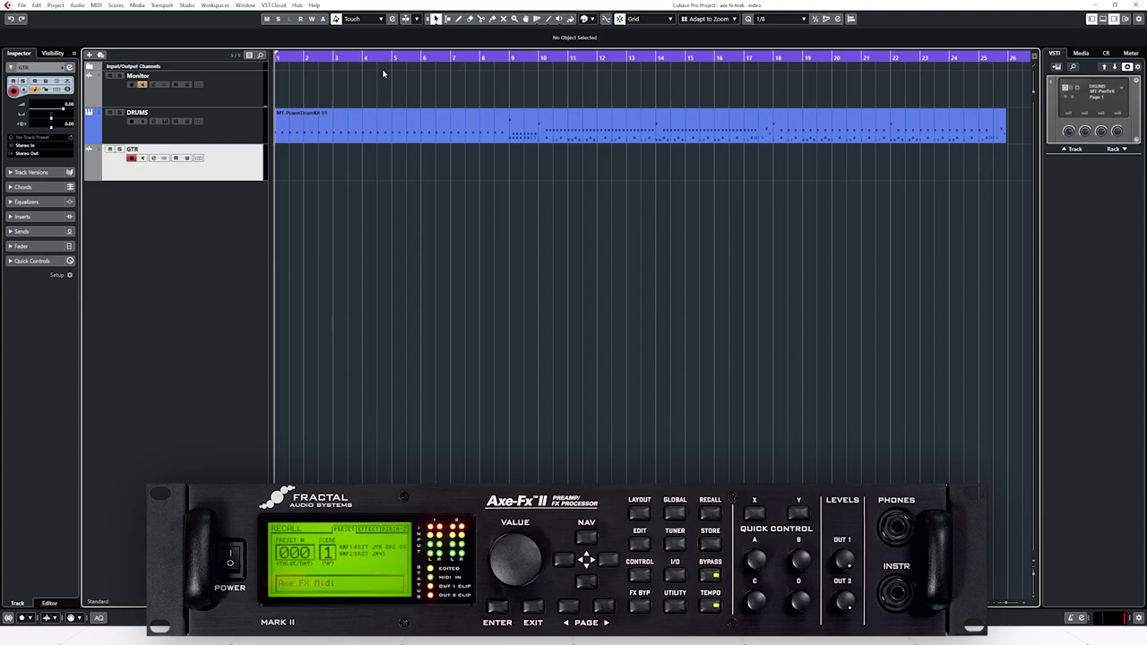
Audition the drum part from bar 7, then open the track-type list from the empty track area.
left_click(450, 58)
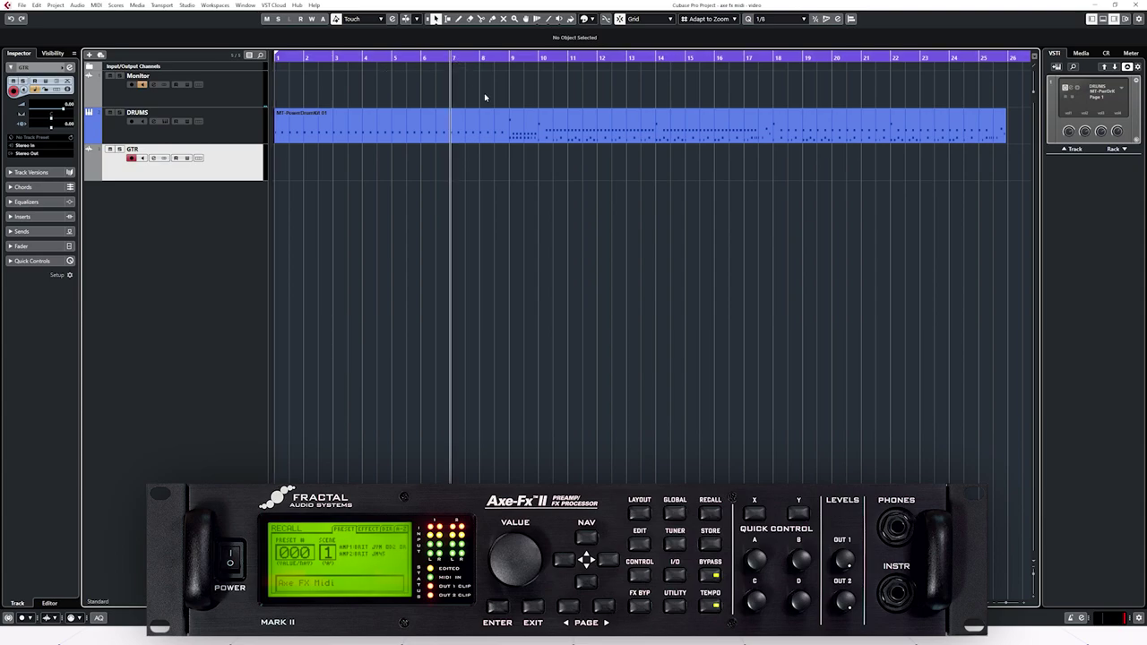
key("space")
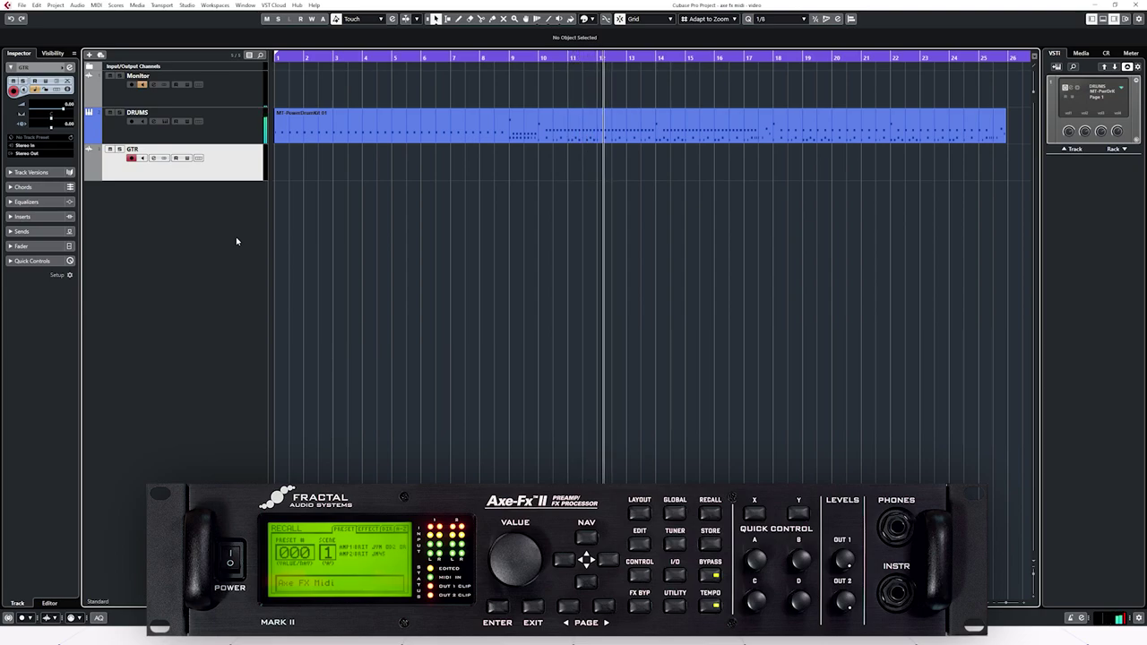
key("space")
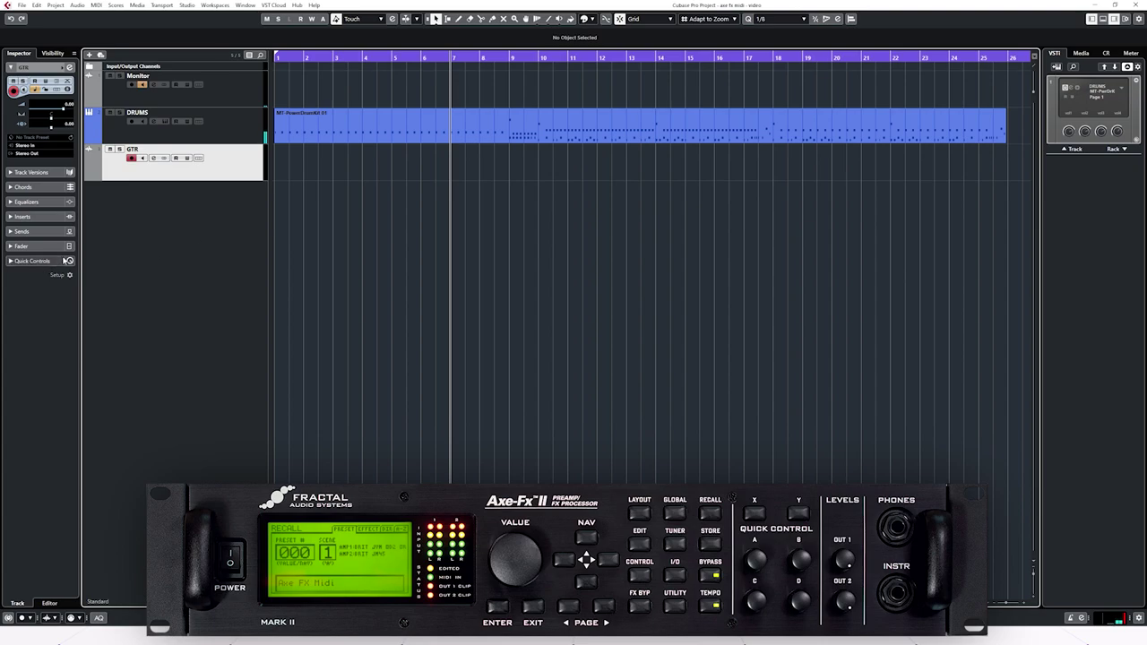
right_click(152, 218)
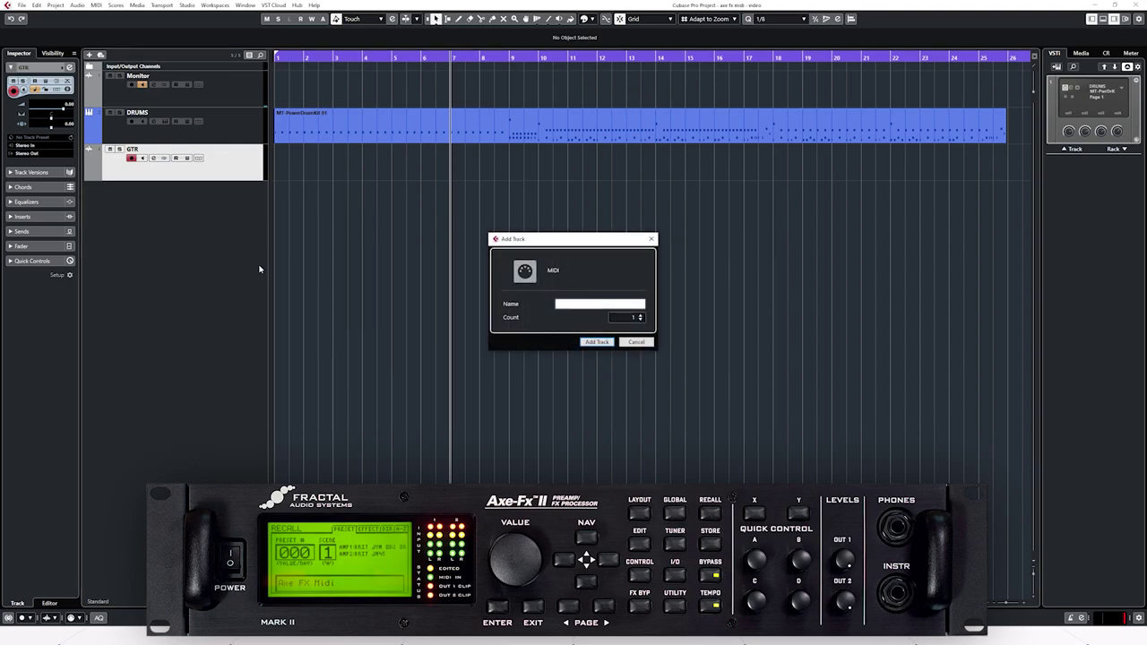
Add a MIDI track named Axe Fx 2 with its output routed to AXE-FX II MIDI Out.
type("Axe Fx 2")
key("Return")
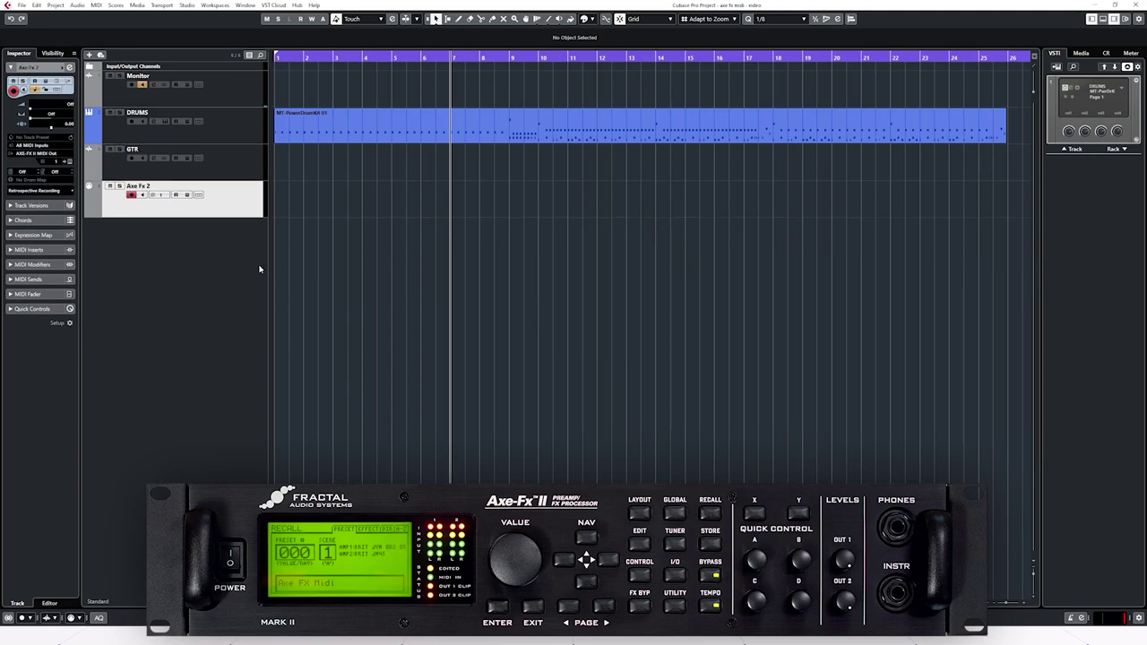
left_click(31, 154)
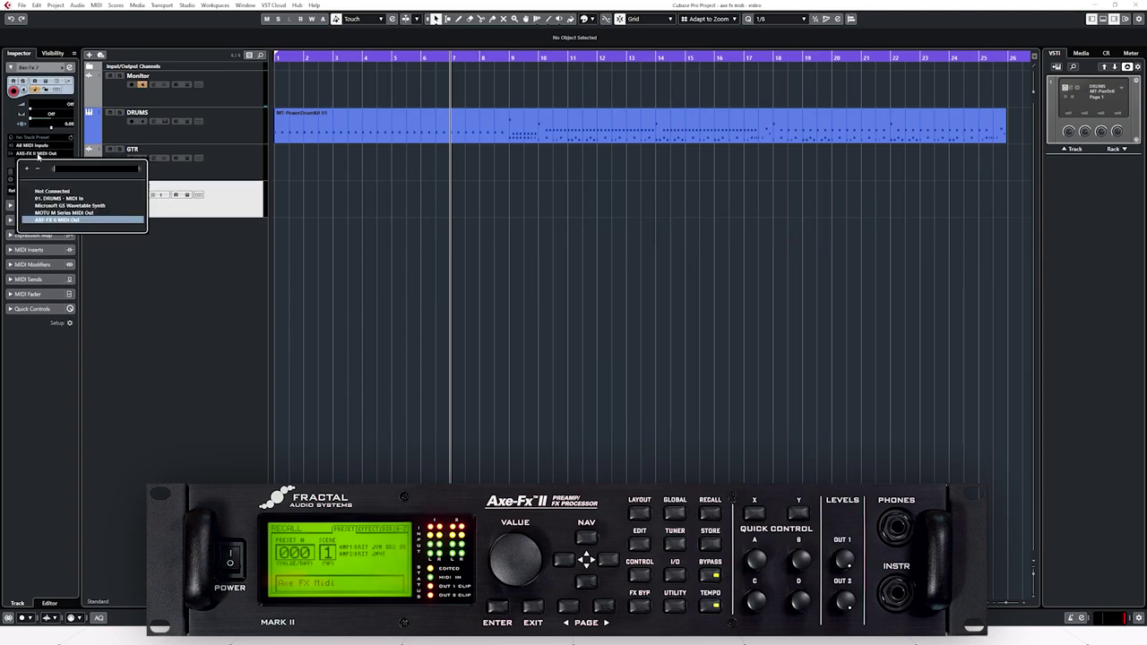
left_click(51, 220)
Set the track's MIDI input to Not Connected and return the playhead to bar 1.
left_click(34, 145)
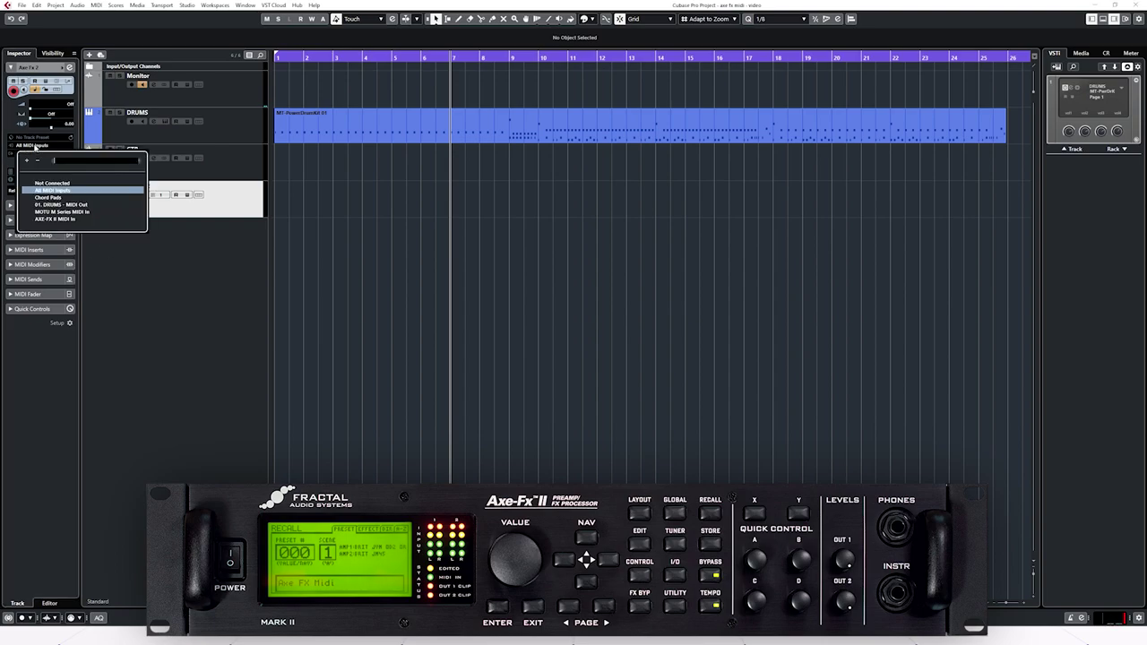
left_click(47, 185)
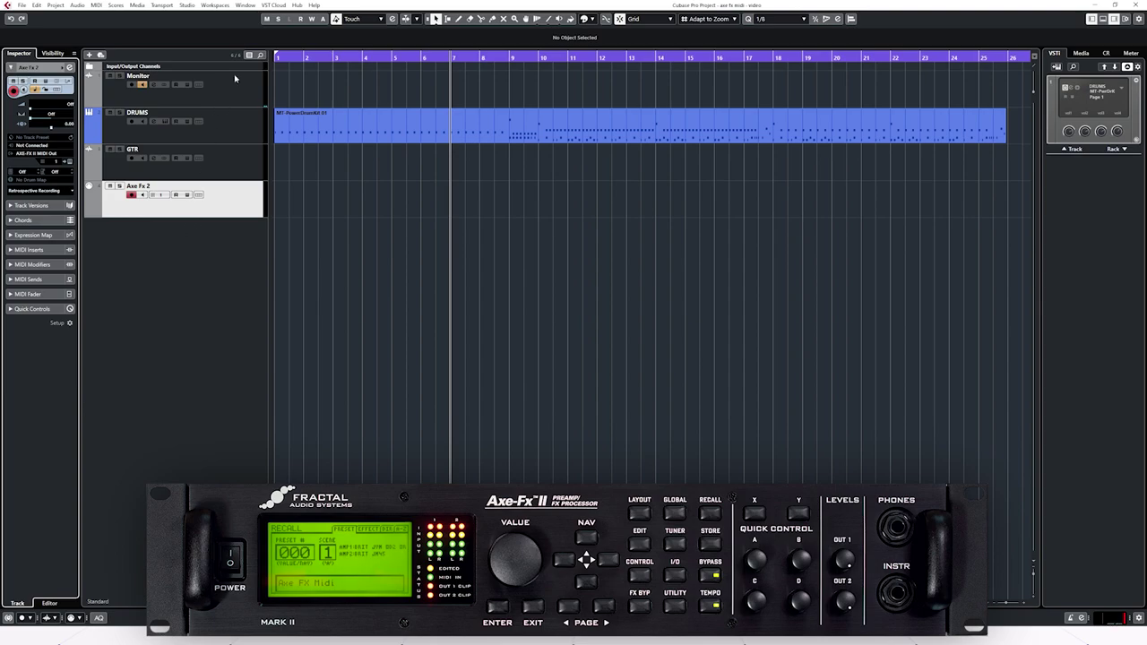
left_click(279, 59)
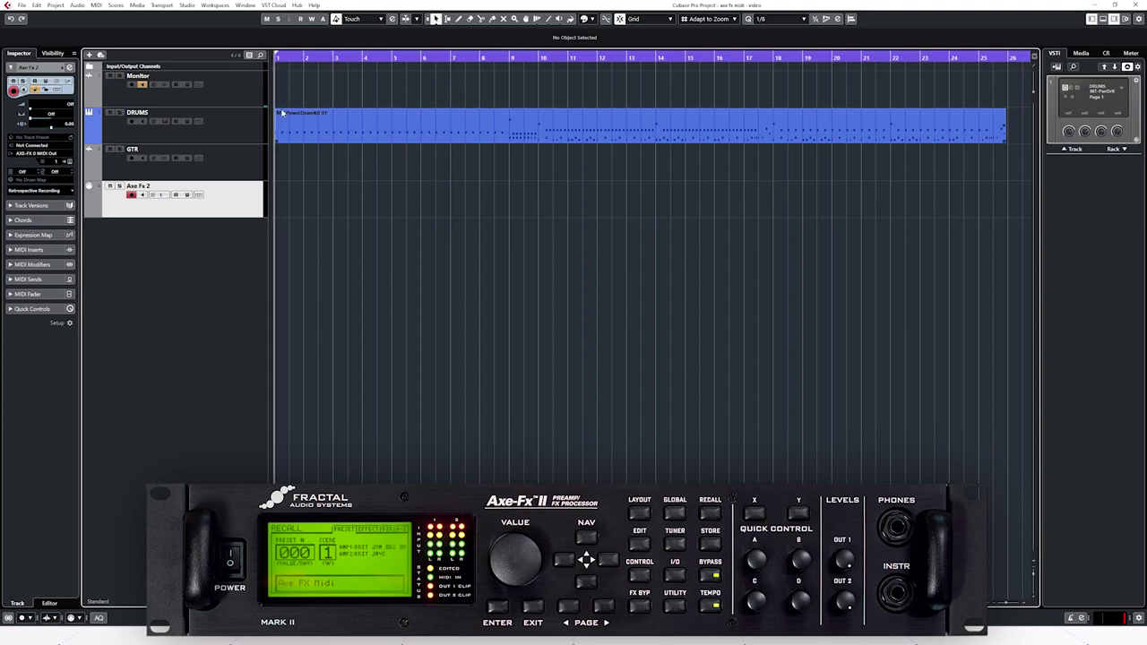
left_click(305, 59)
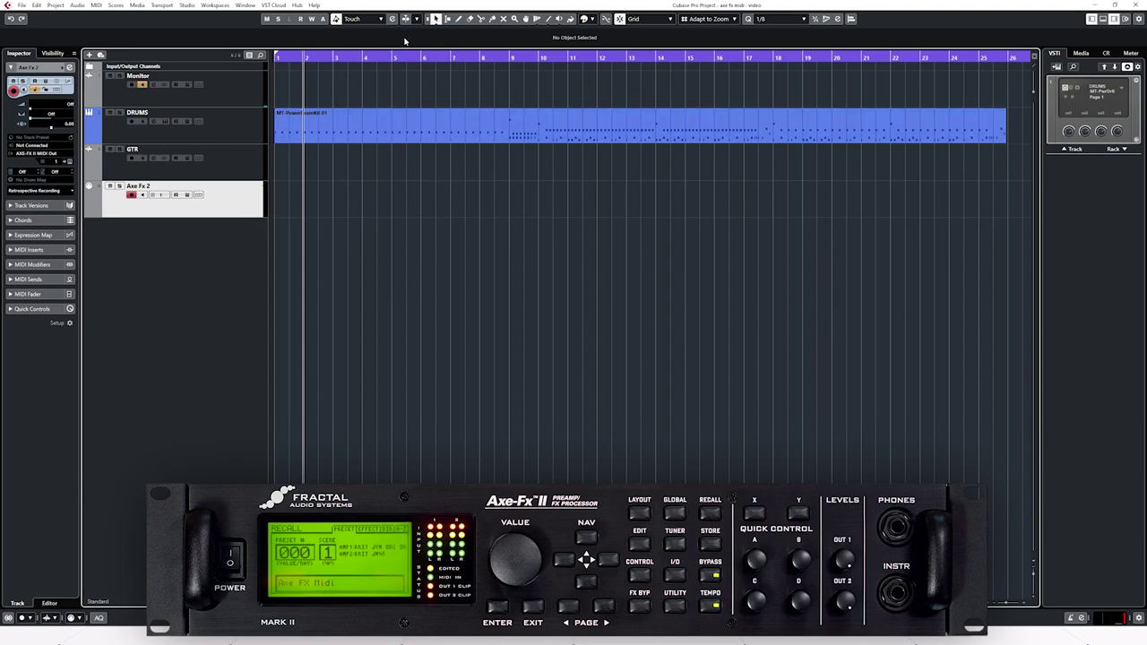
left_click(458, 18)
mouse_move(280, 206)
left_mouse_down()
mouse_move(586, 194)
mouse_move(1004, 202)
left_mouse_up()
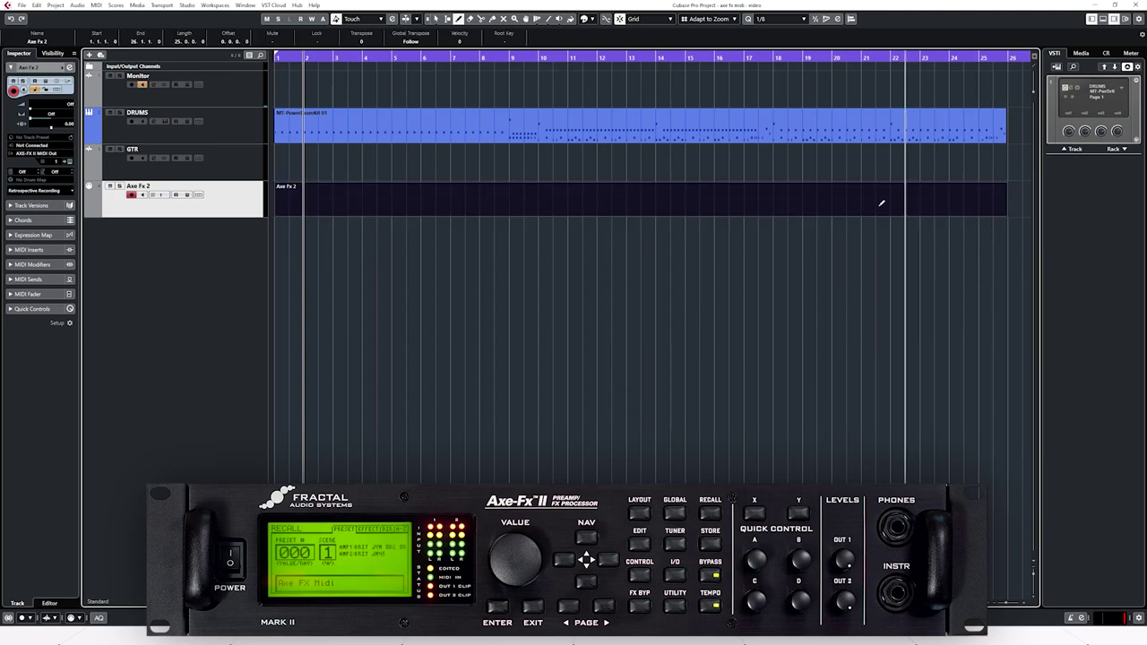
right_click(329, 249)
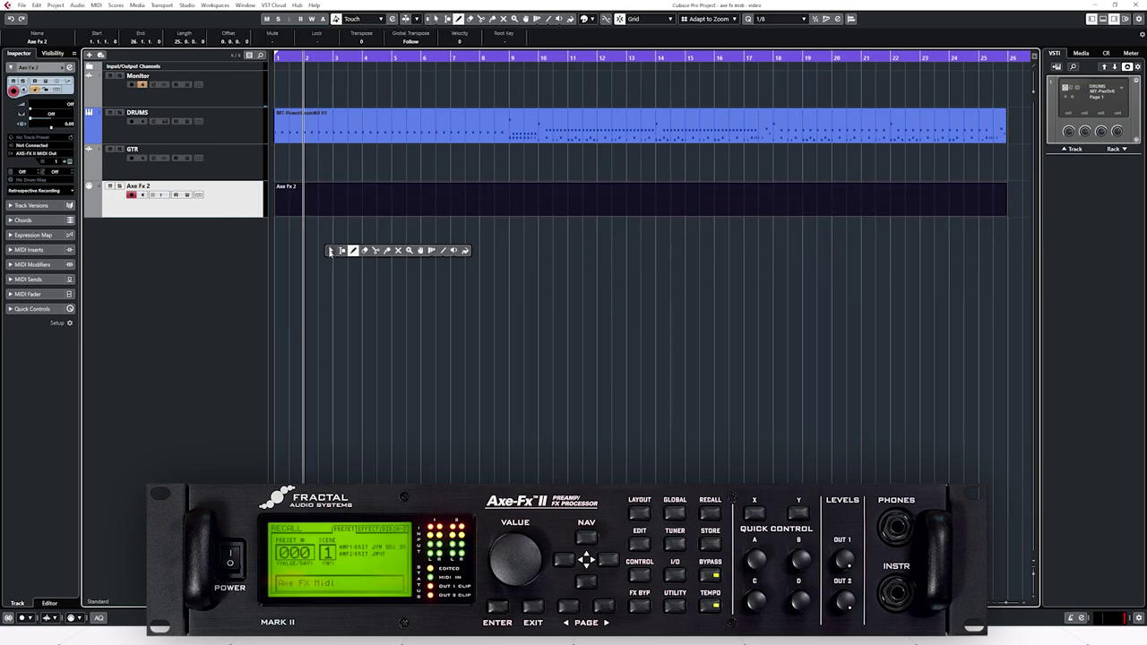
left_click(331, 251)
double_click(336, 197)
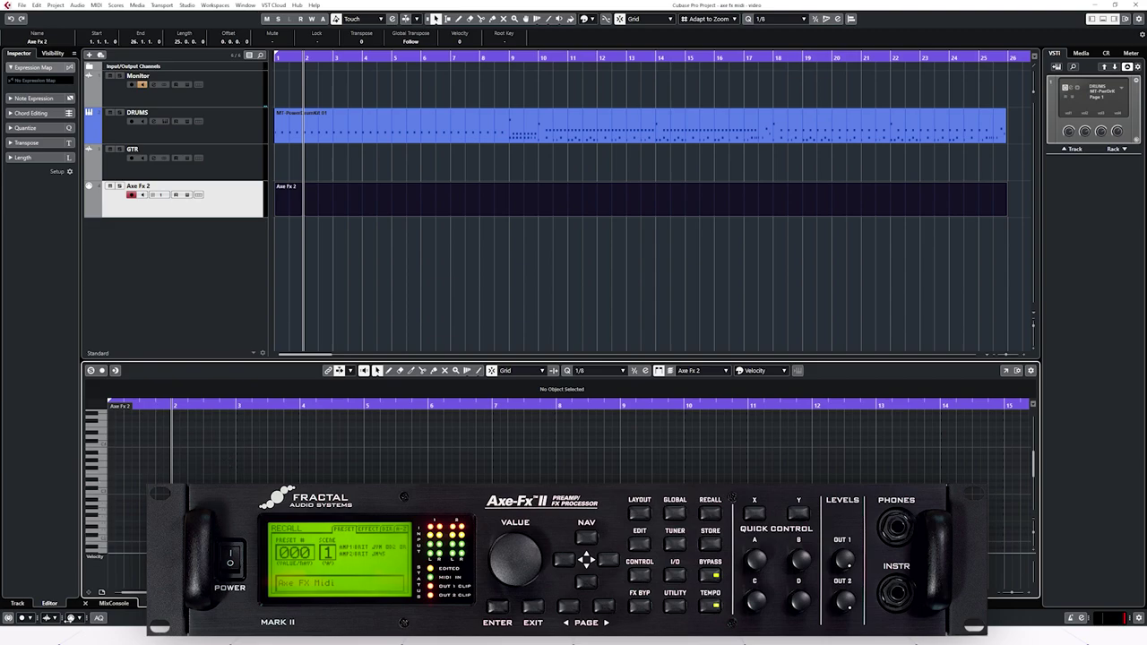
left_click(86, 604)
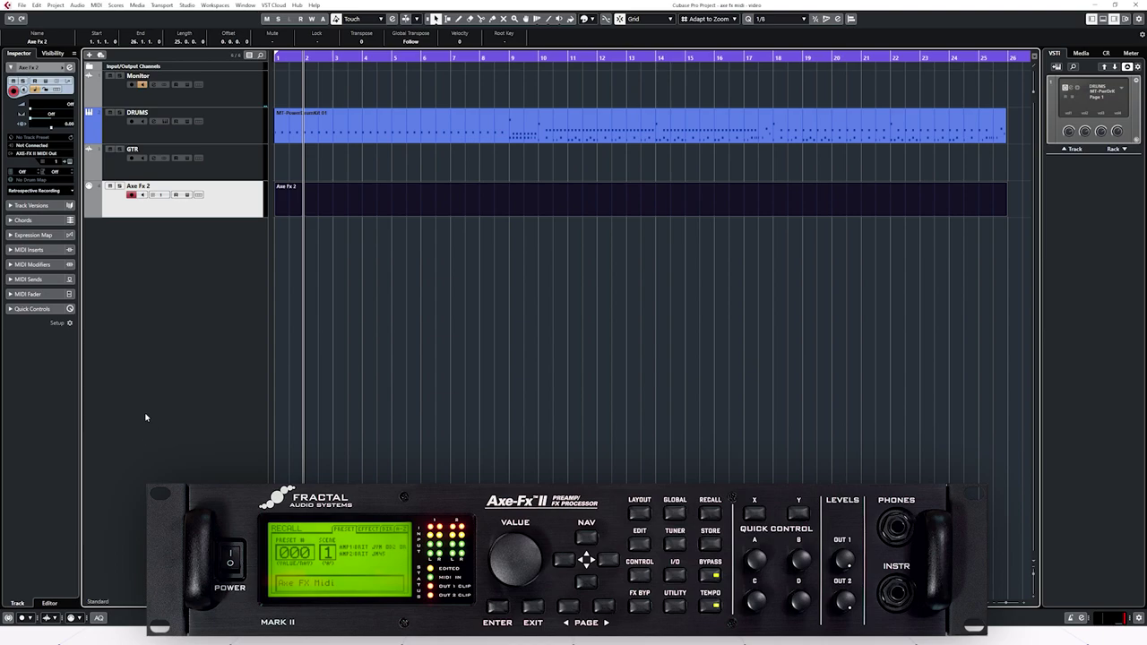
Open the Axe Fx 2 part in the List Editor and move the window up.
left_click(97, 5)
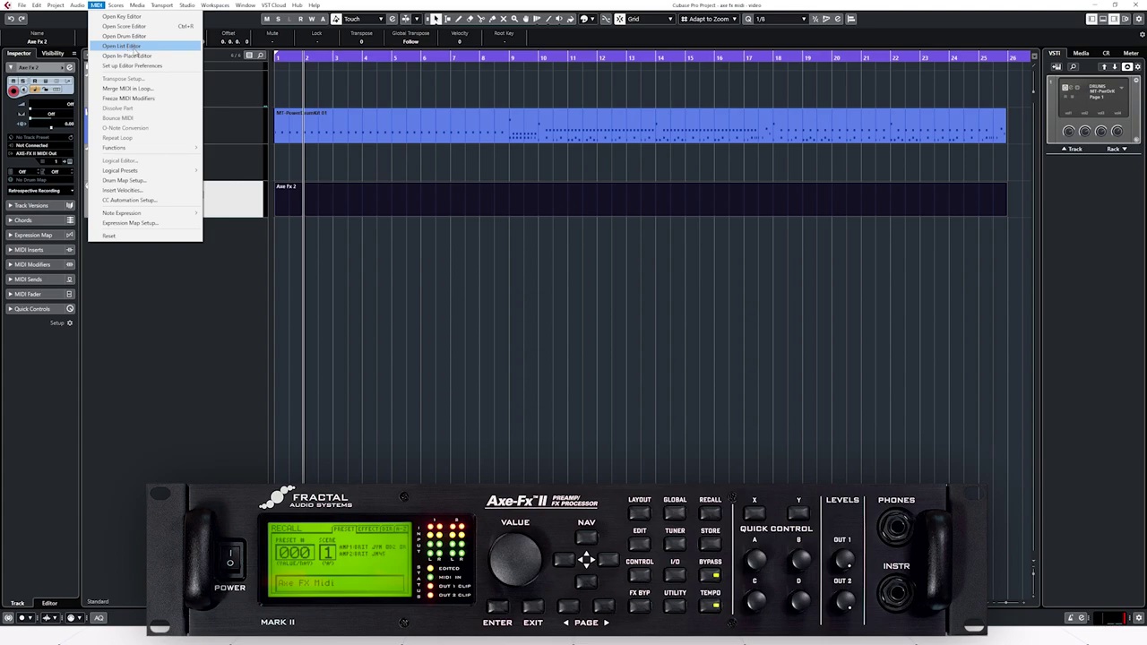
left_click(125, 45)
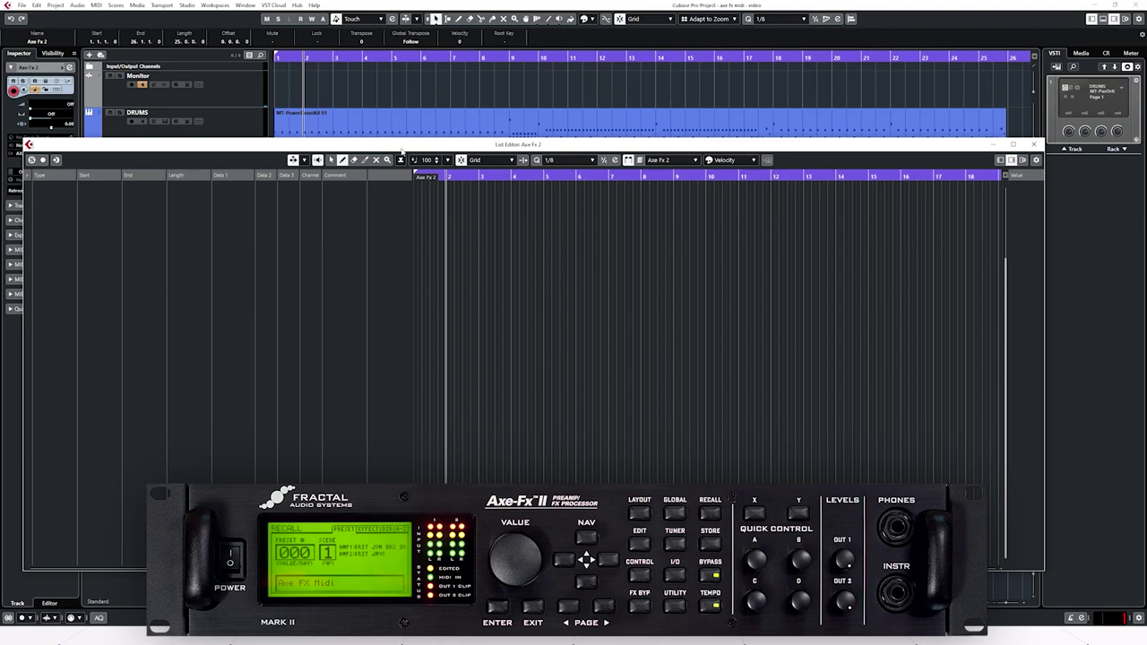
left_click_drag(400, 149, 408, 120)
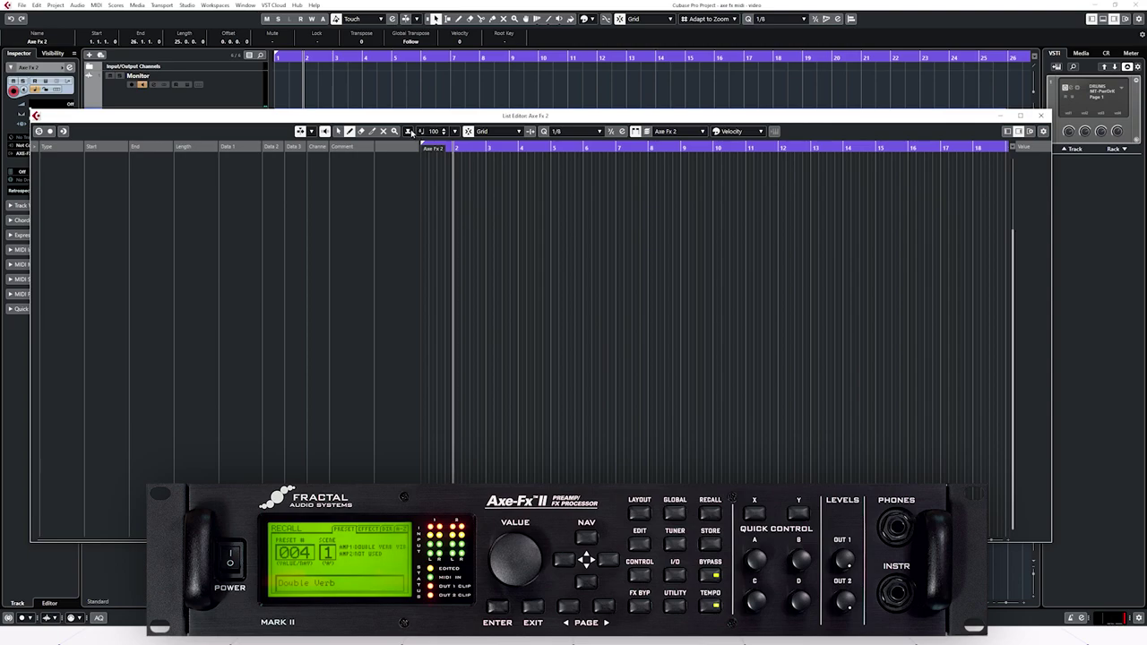
Set the insert type to Controller and pencil in a Controller event at bar 2.
left_click(408, 131)
left_click(440, 153)
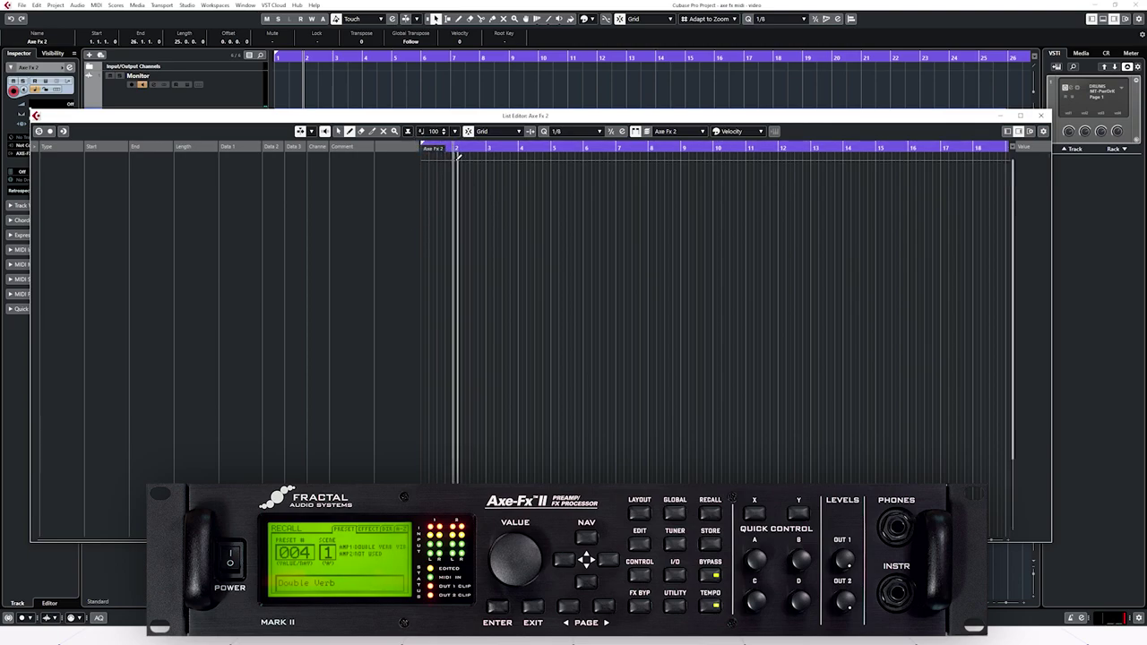
left_click(458, 158)
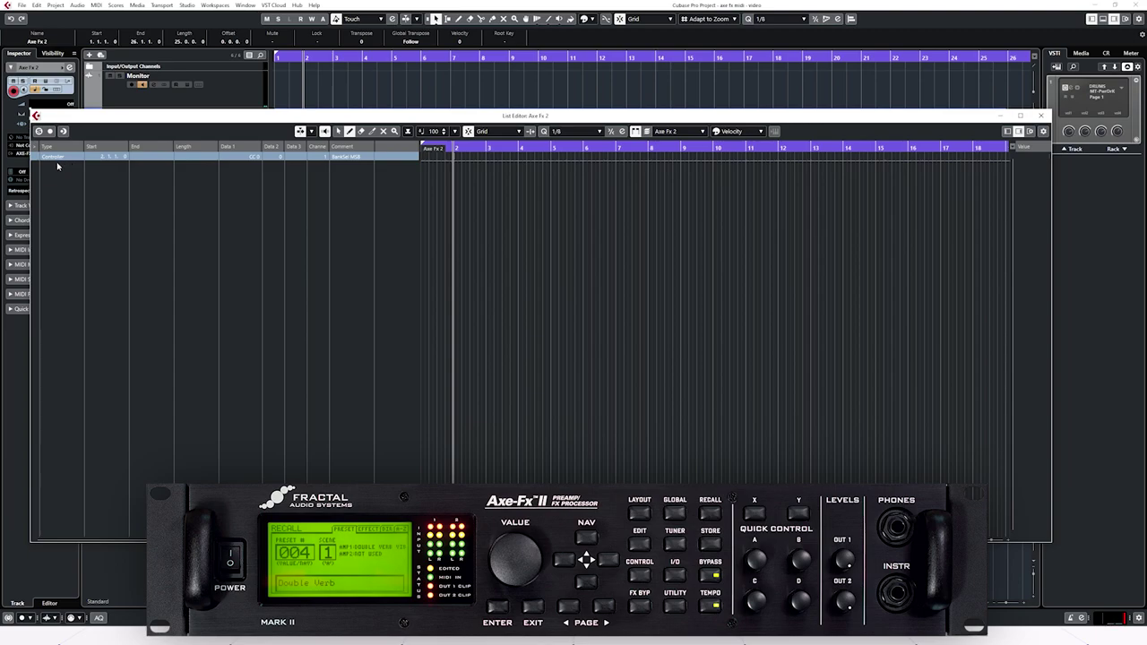
Insert a Program Change event at bar 2 and drag the playhead back to the start.
left_click(407, 132)
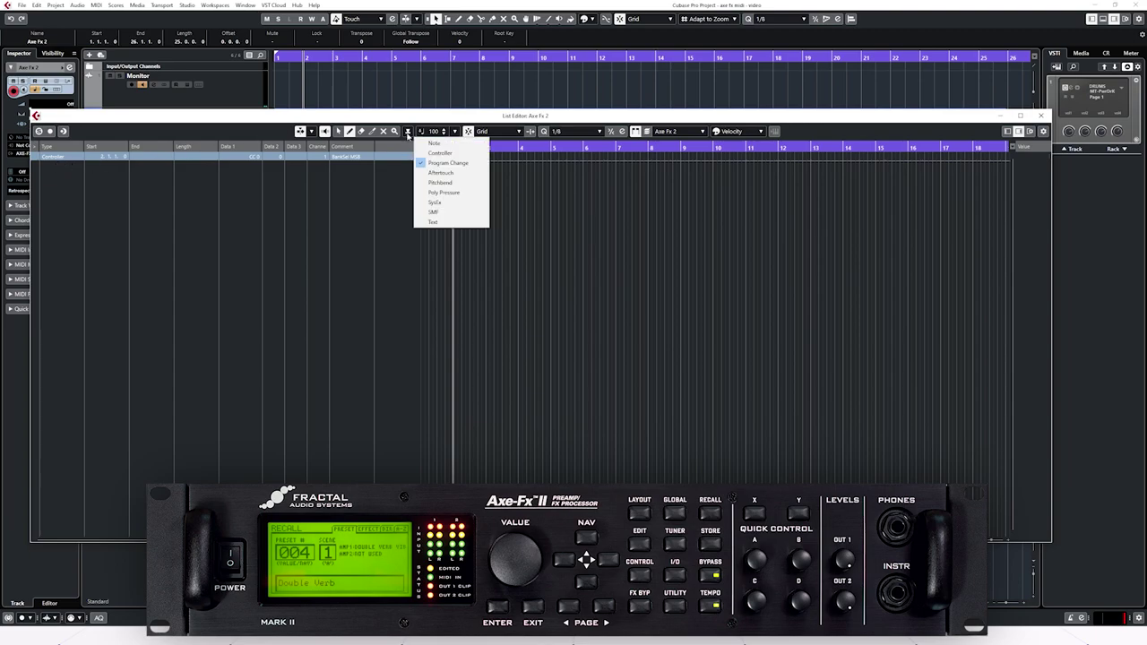
left_click(391, 205)
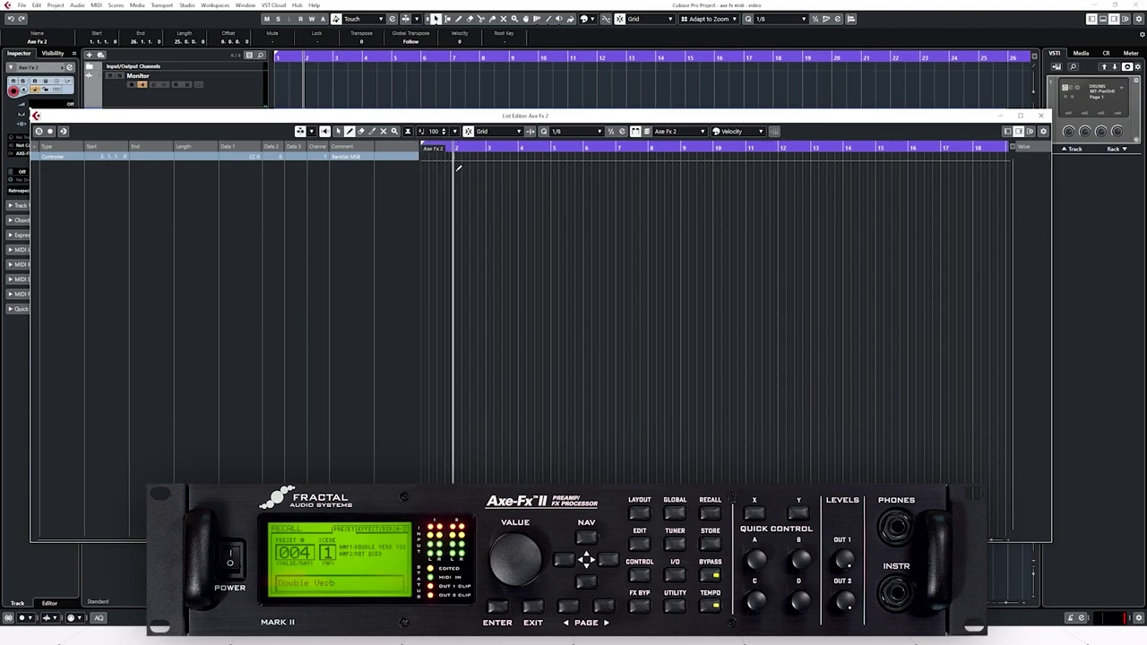
left_click(458, 167)
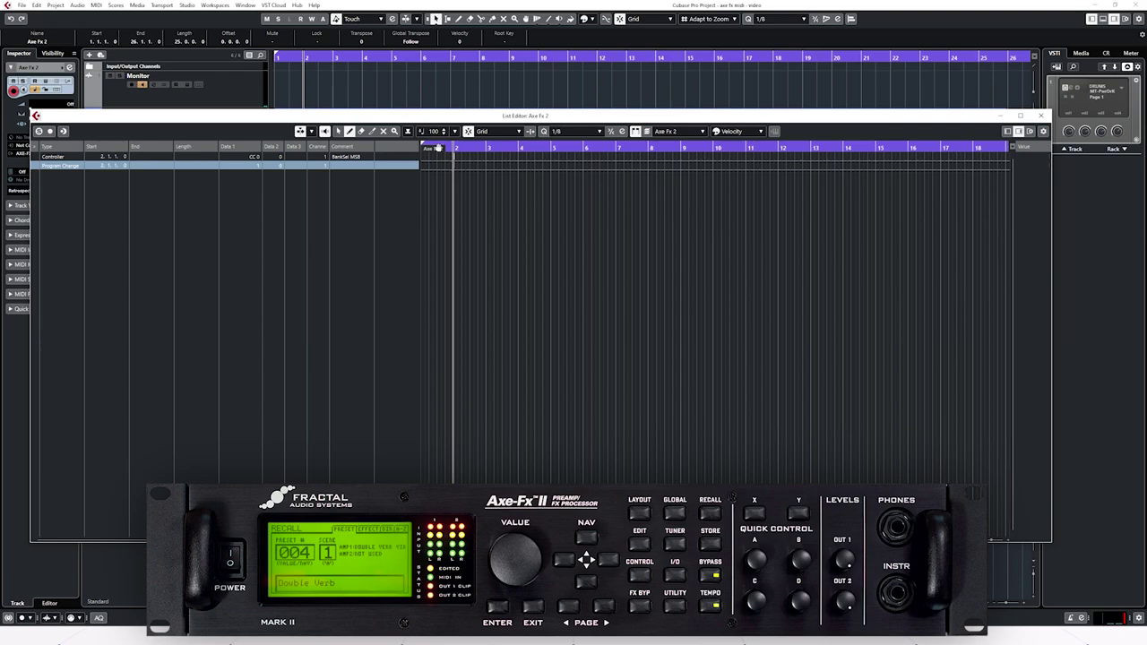
left_click_drag(454, 150, 421, 150)
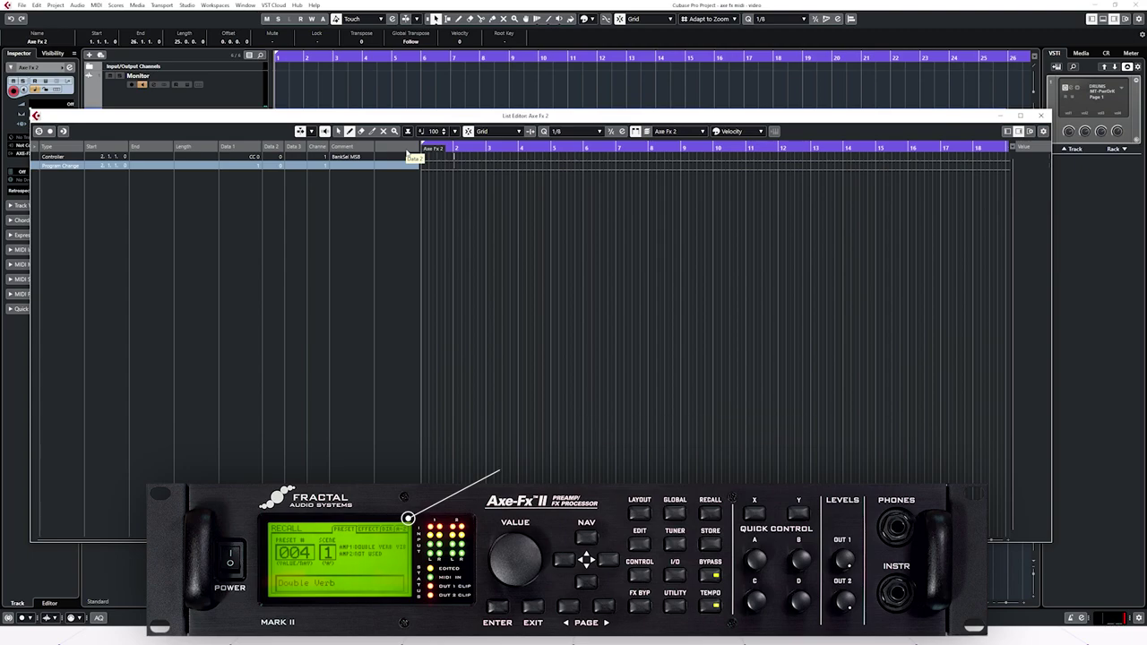
Play the part twice from the start to confirm the Axe-FX II recalls preset 000.
key("space")
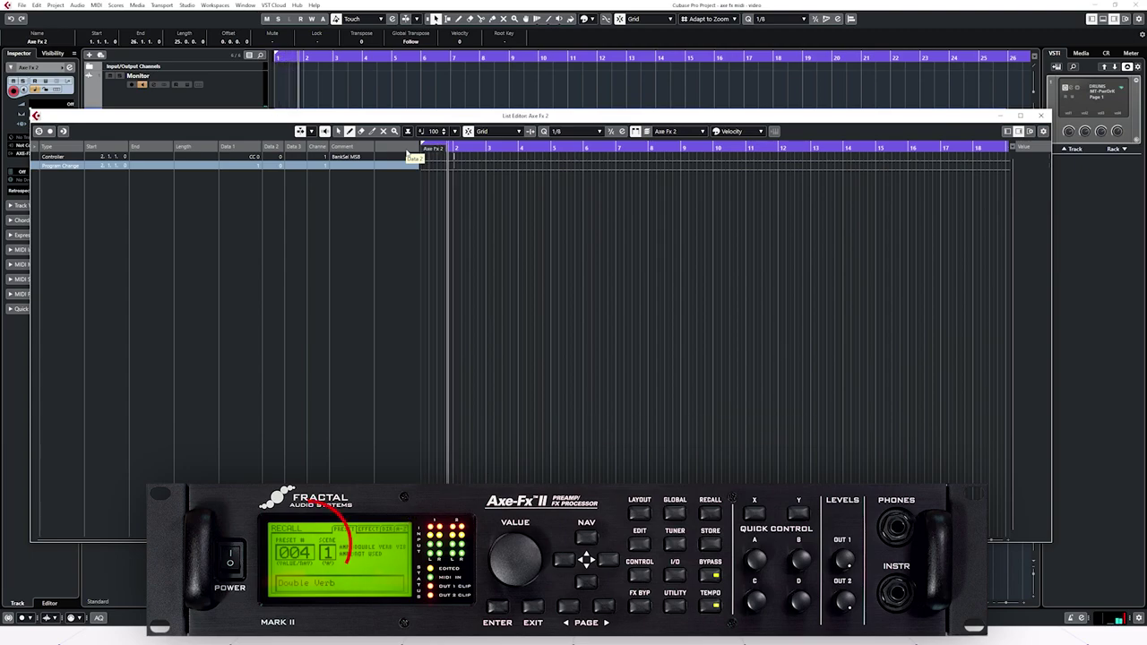
key("space")
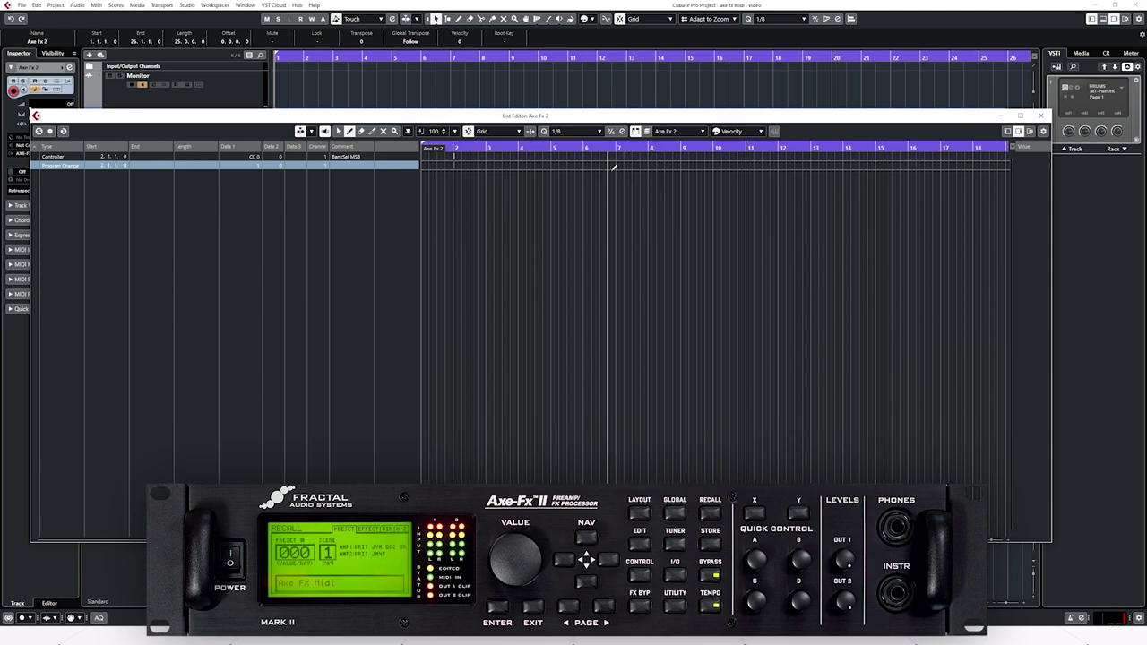
key("space")
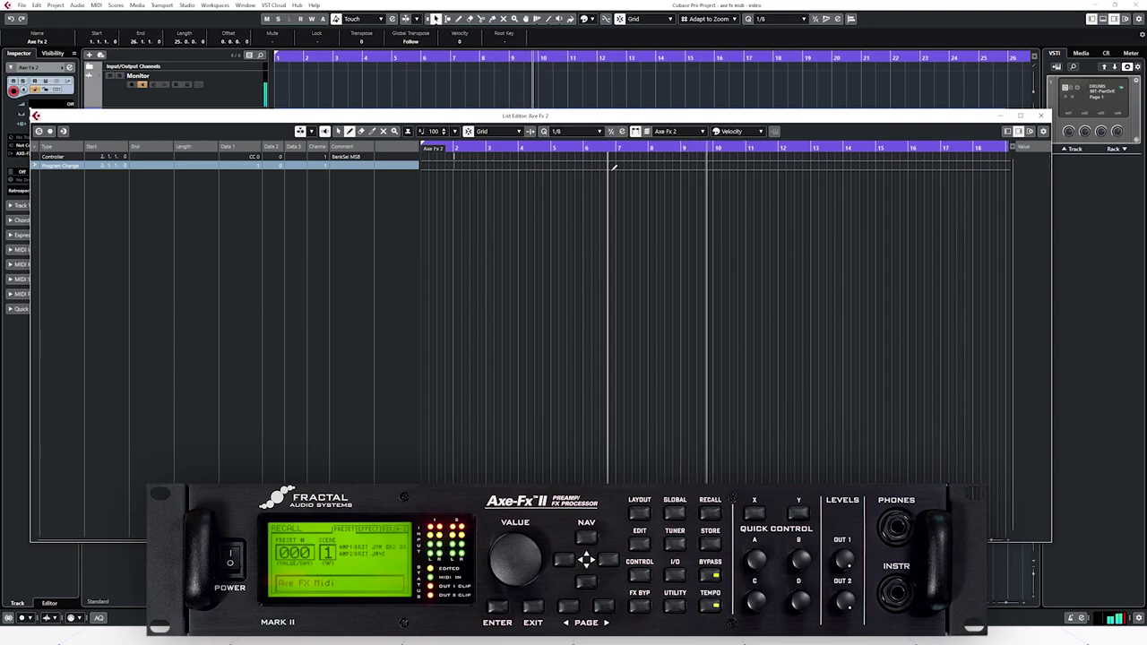
key("space")
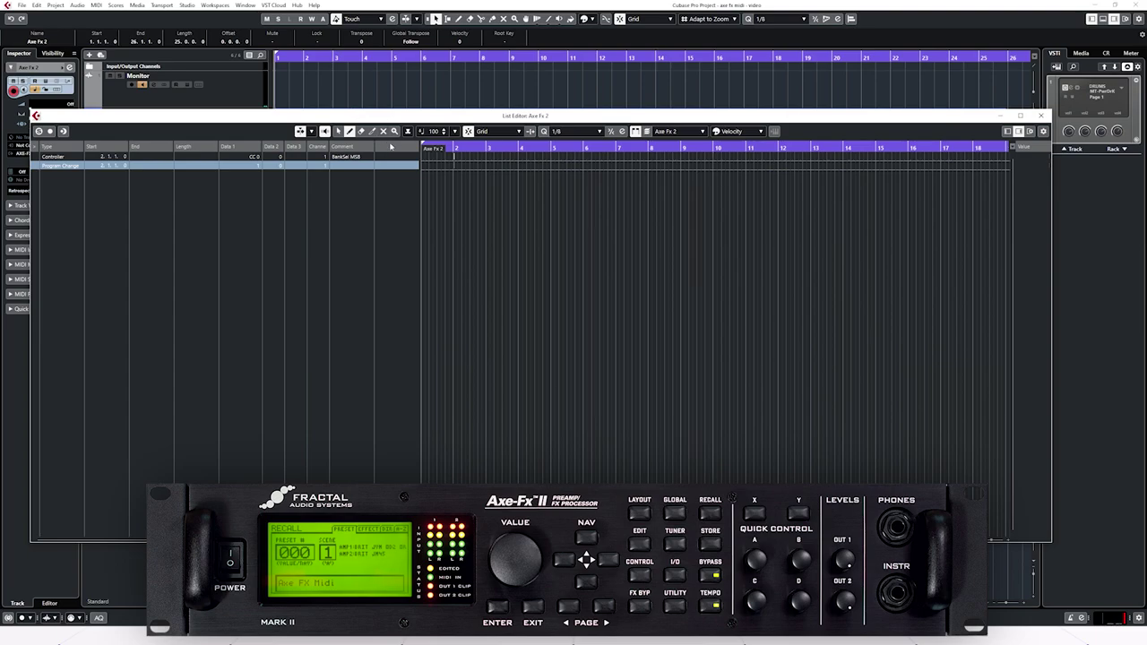
Insert a Controller event at bar 10 set to CC 34 (Breath LSB) with value 1.
left_click(408, 131)
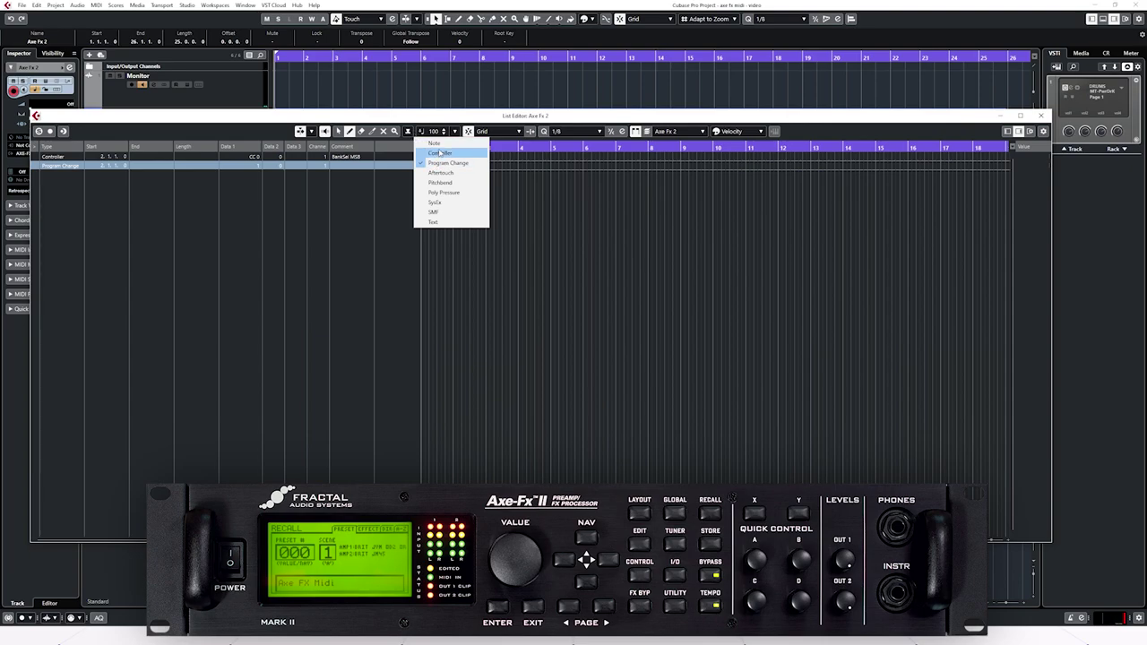
left_click(437, 163)
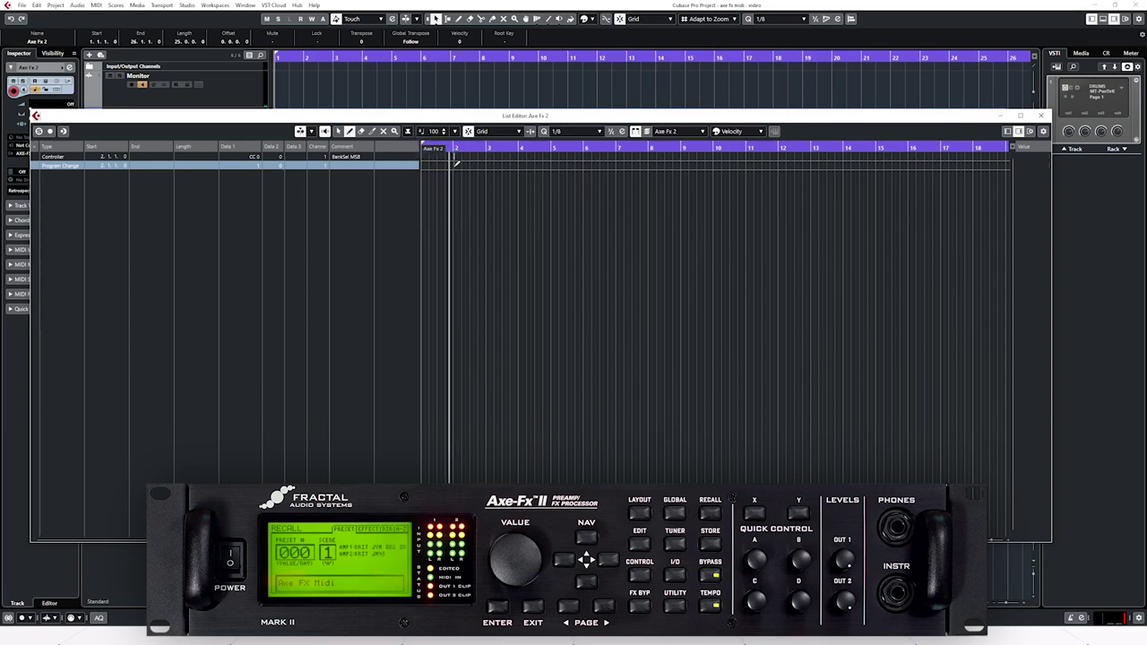
left_click(718, 179)
double_click(226, 176)
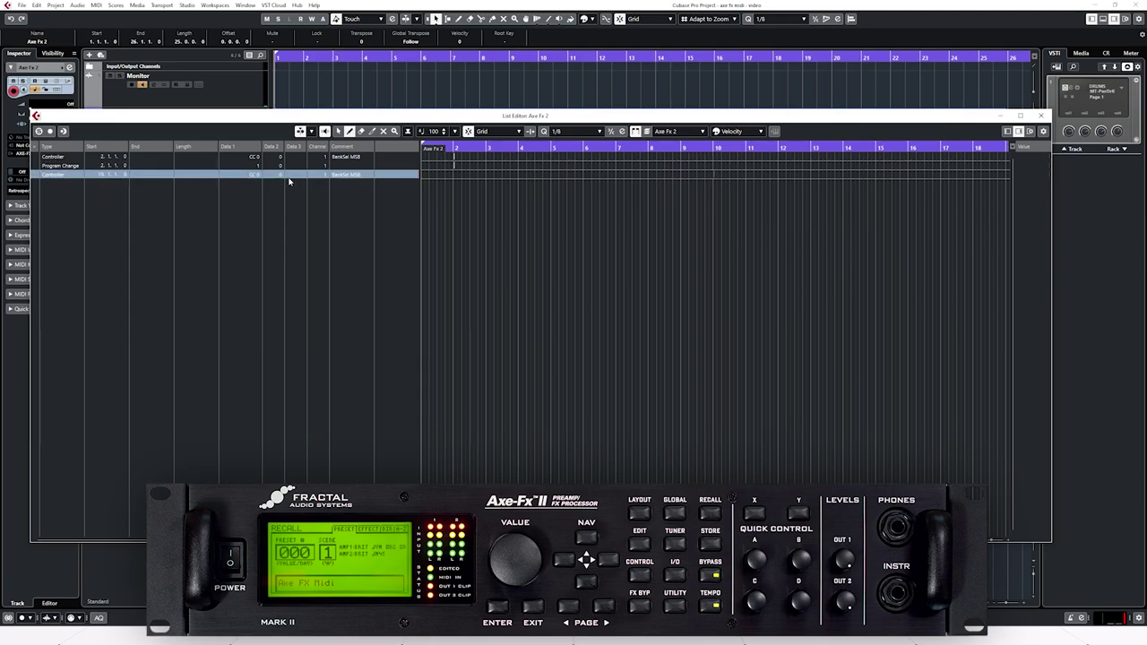
type("2")
key("Return")
double_click(278, 178)
key("Return")
Play from bar 9 to test the new event, then return to the project start.
left_click(683, 149)
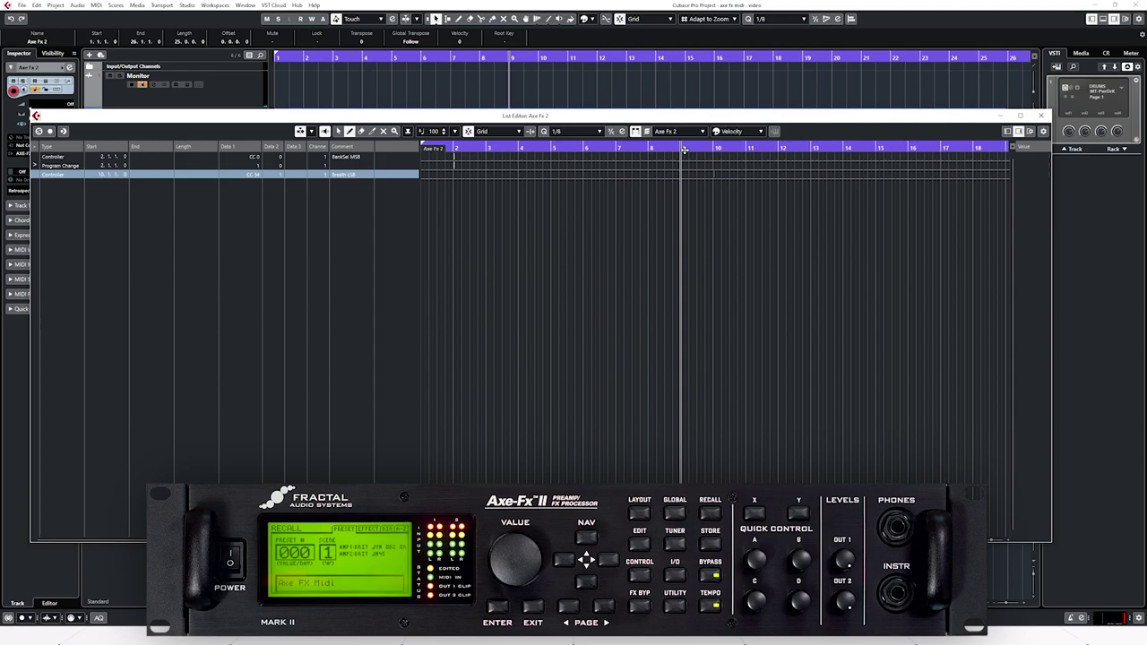
key("space")
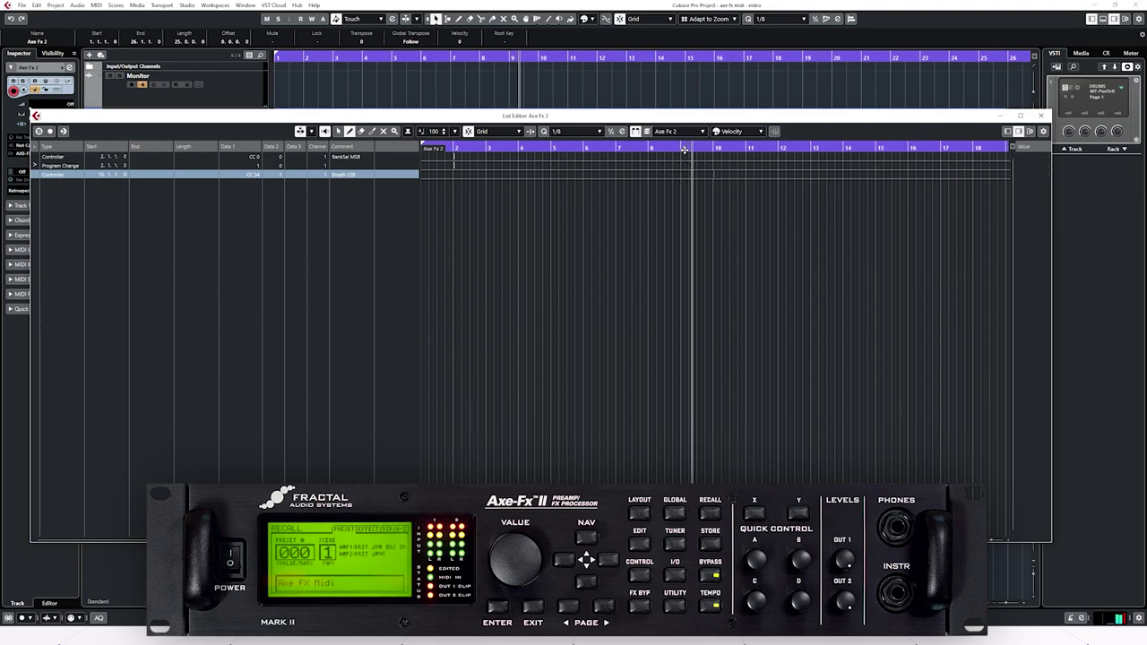
key("space")
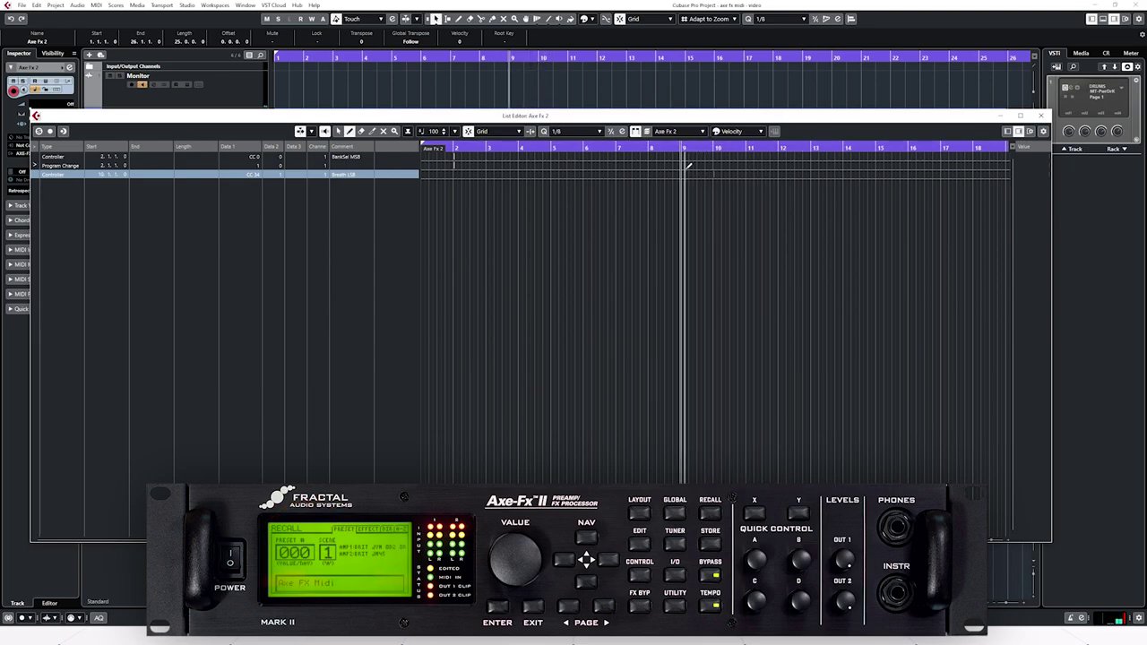
key("Home")
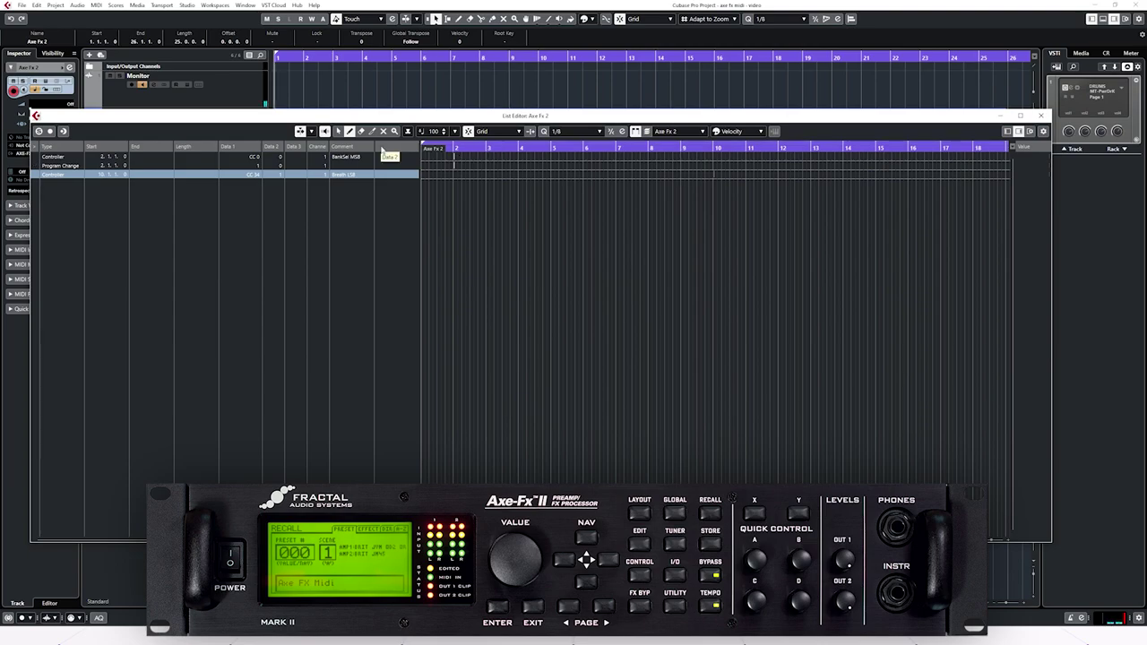
Play the three-event part from the start and stop after hearing the scene switch.
key("space")
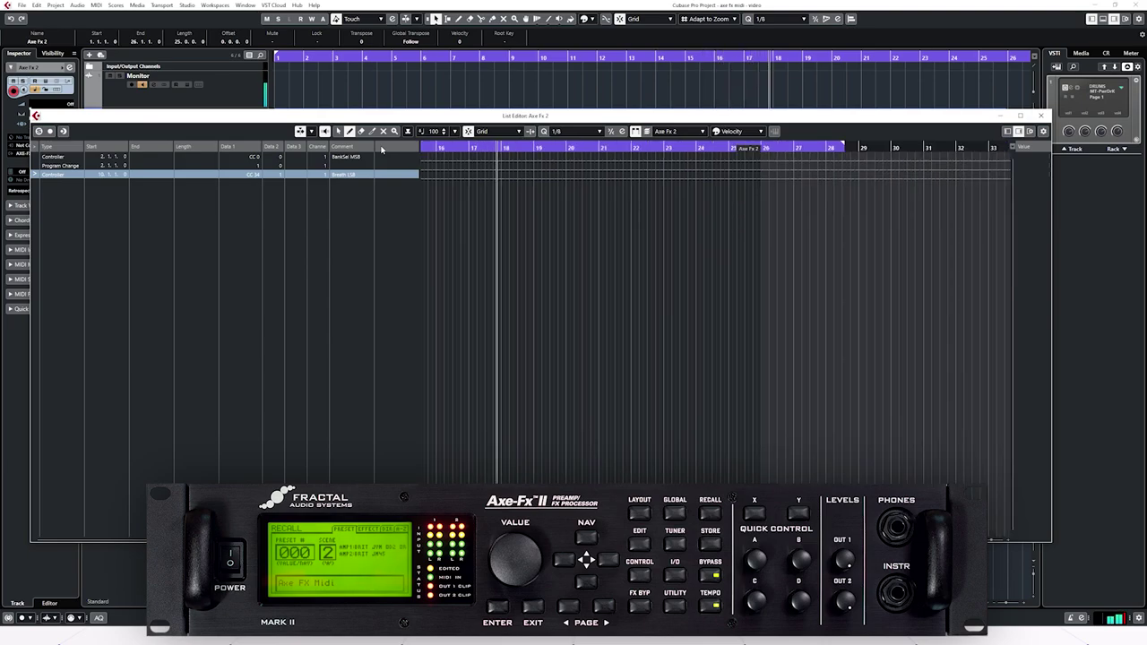
key("space")
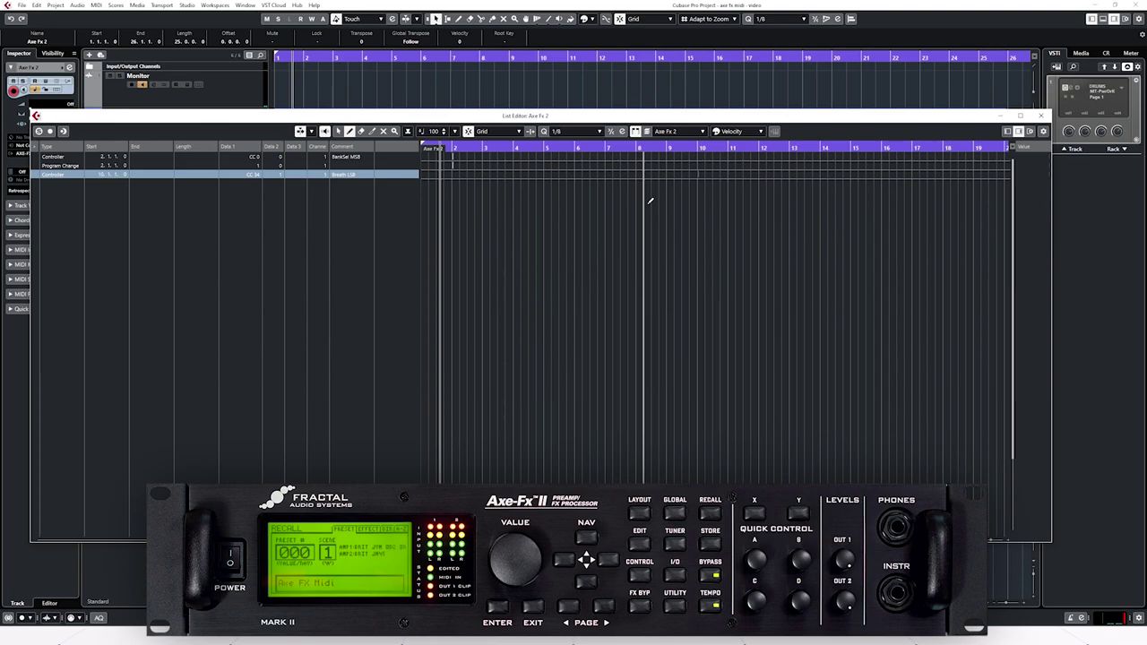
Add a CC 34 event with value 2 at bar 18, then play from bar 9 to hear it.
left_click(948, 184)
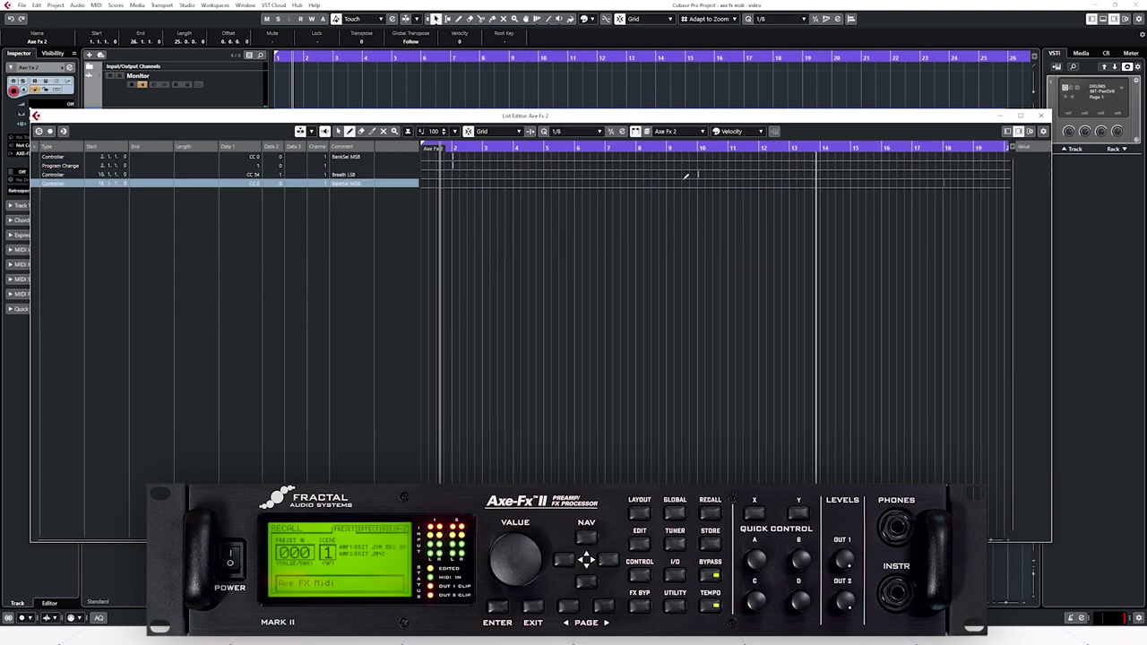
double_click(238, 184)
key("BackSpace")
key("BackSpace")
type("34")
key("Return")
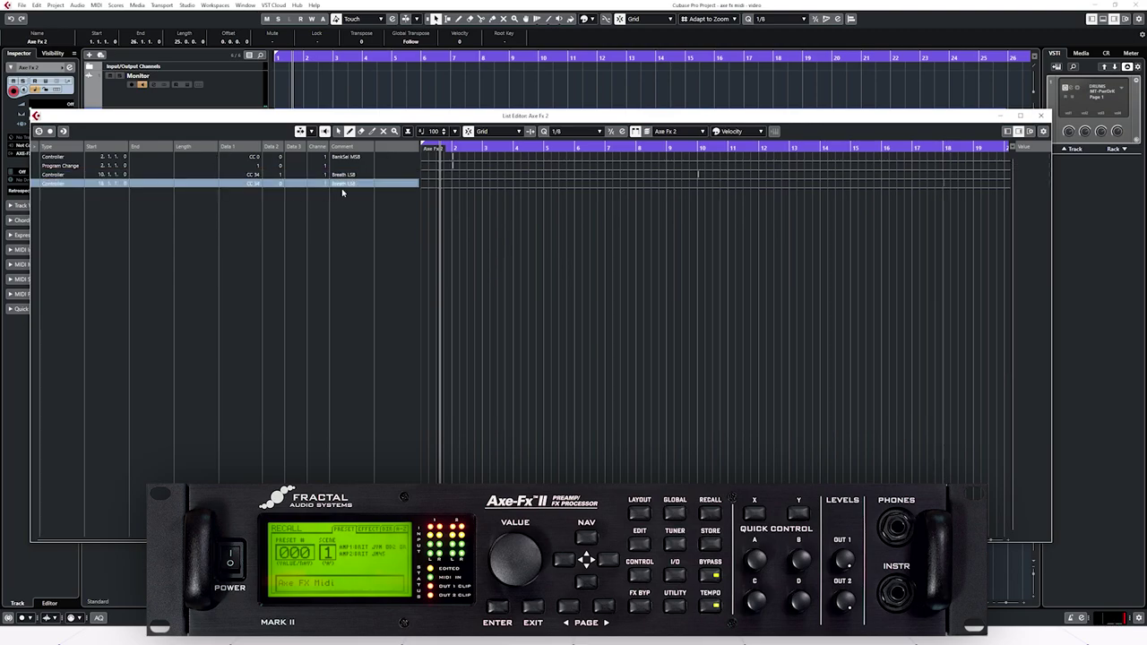
double_click(280, 185)
type("2")
key("Return")
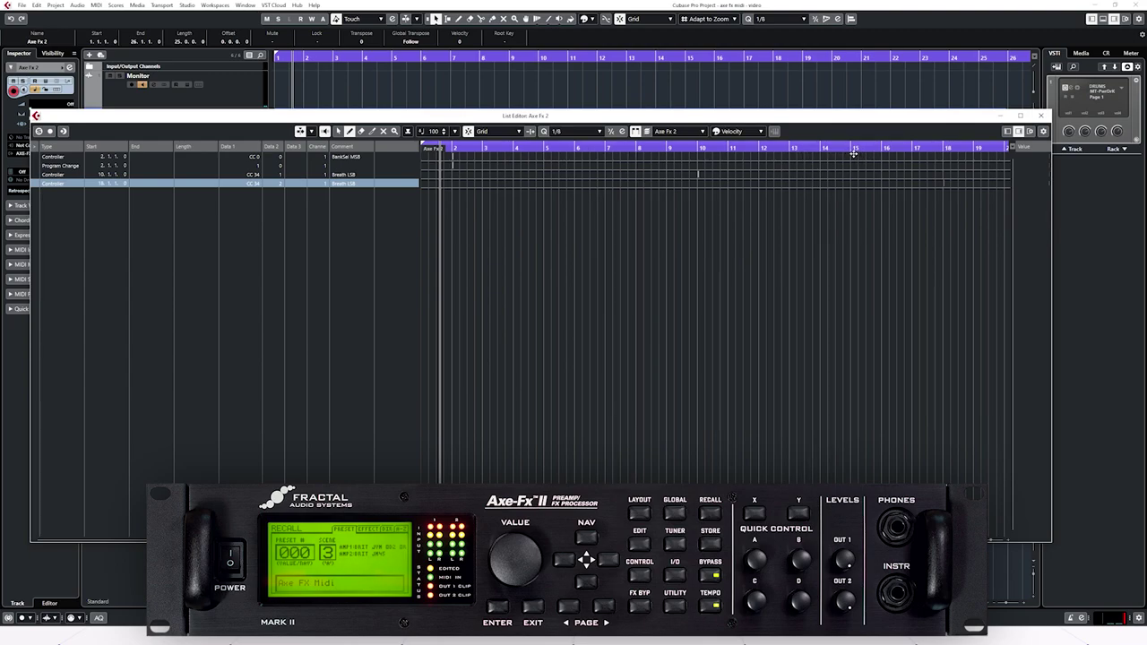
left_click(668, 149)
key("space")
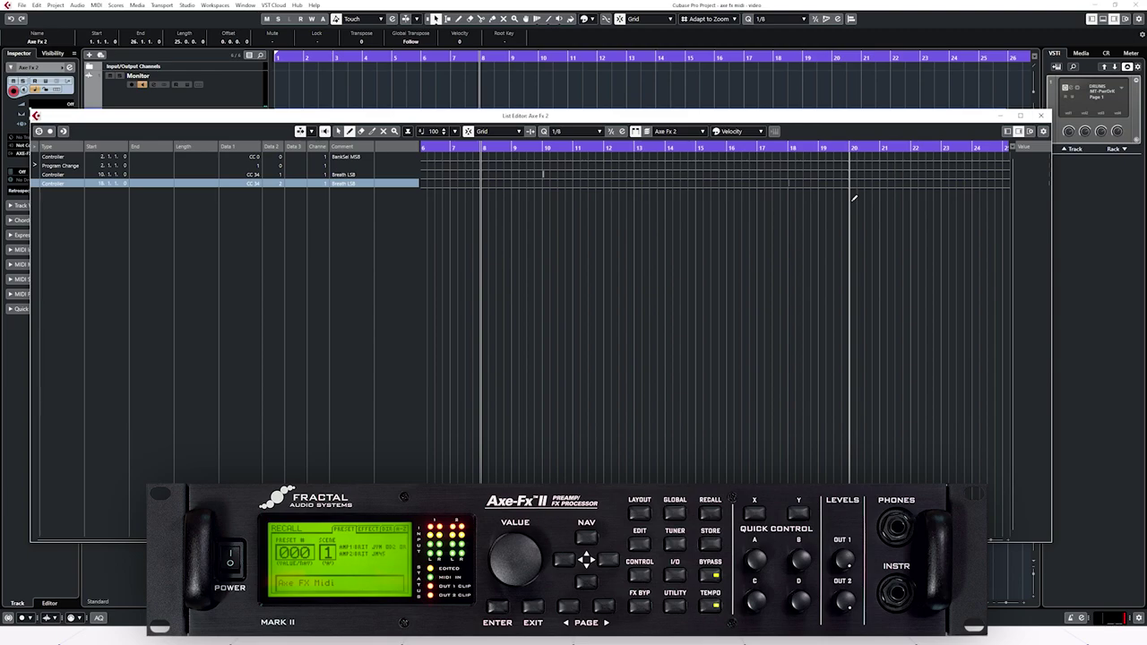
Draw a fifth controller event at bar 20 in the Axe Fx 2 list and set it to CC 56.
left_click(854, 198)
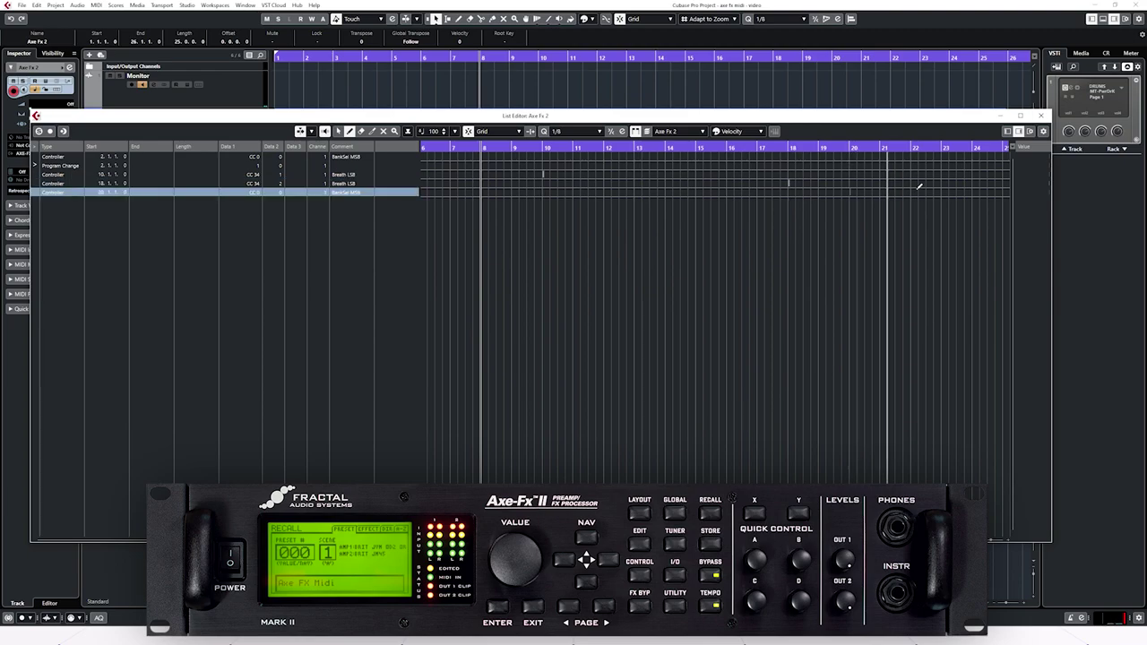
double_click(258, 196)
double_click(243, 196)
type("32")
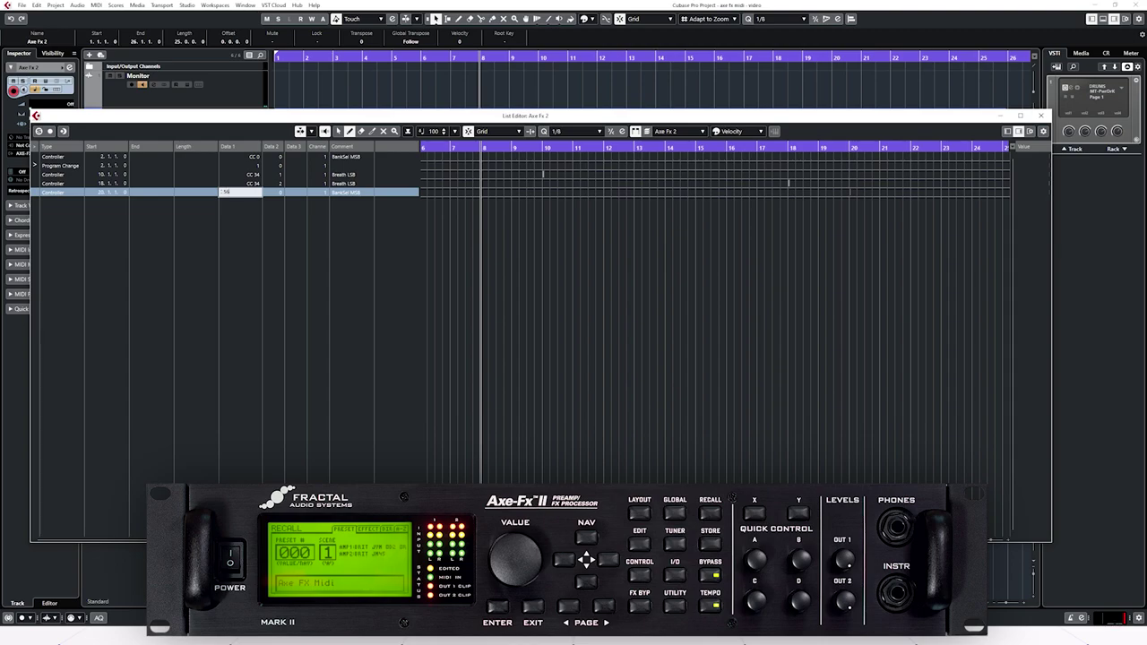
key("Return")
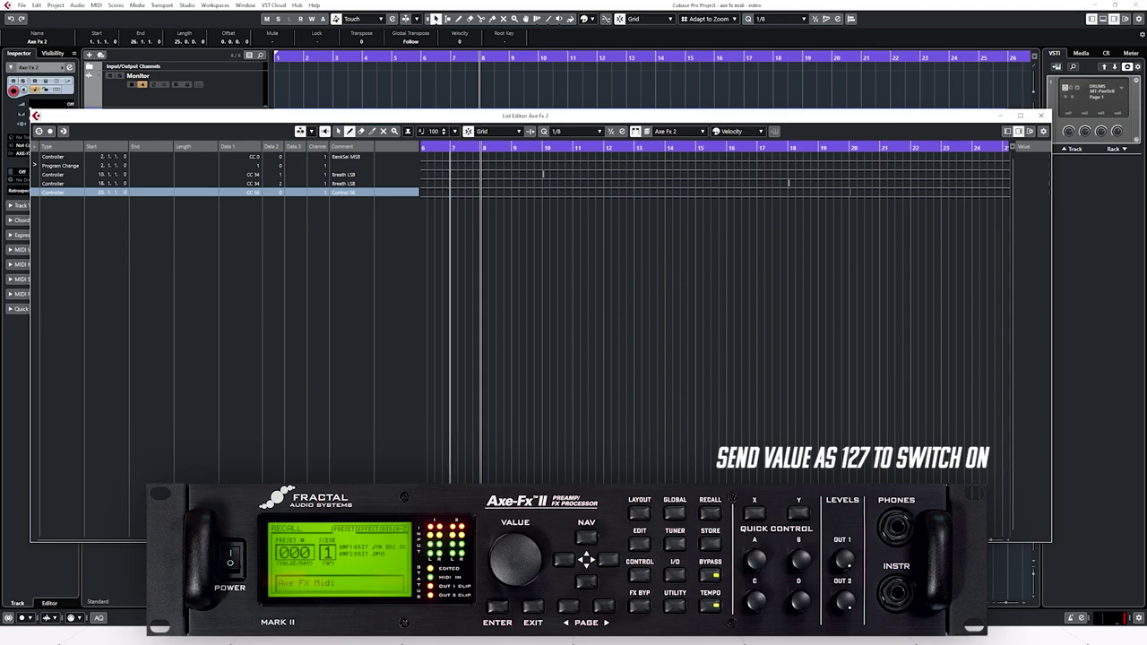
scroll(717, 170, "right", 5)
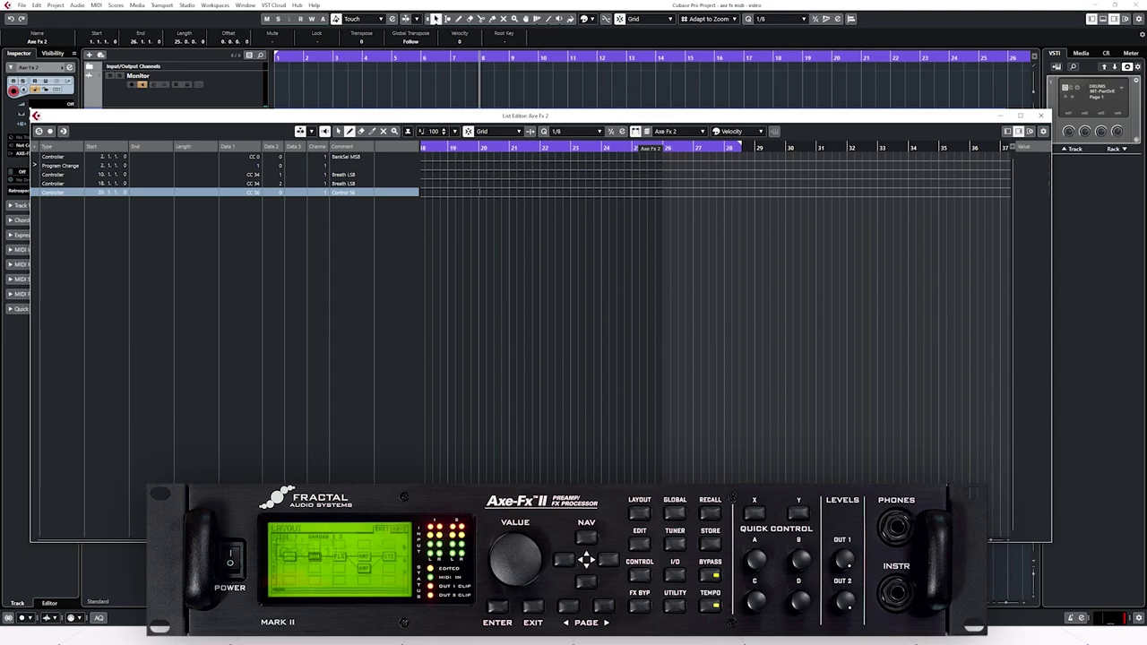
Move playback to about bar 15 to hear the controller events switch the Axe-FX.
left_click(704, 56)
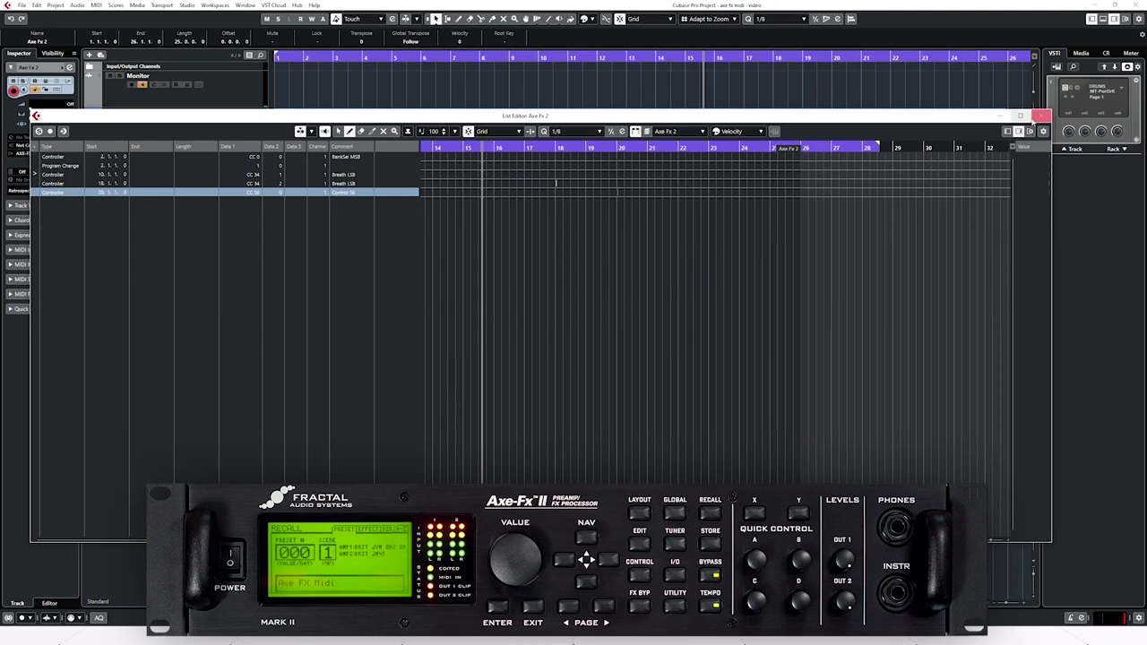
Close the Axe Fx 2 part's event list and bring Axe-Edit to the front.
left_click(1039, 116)
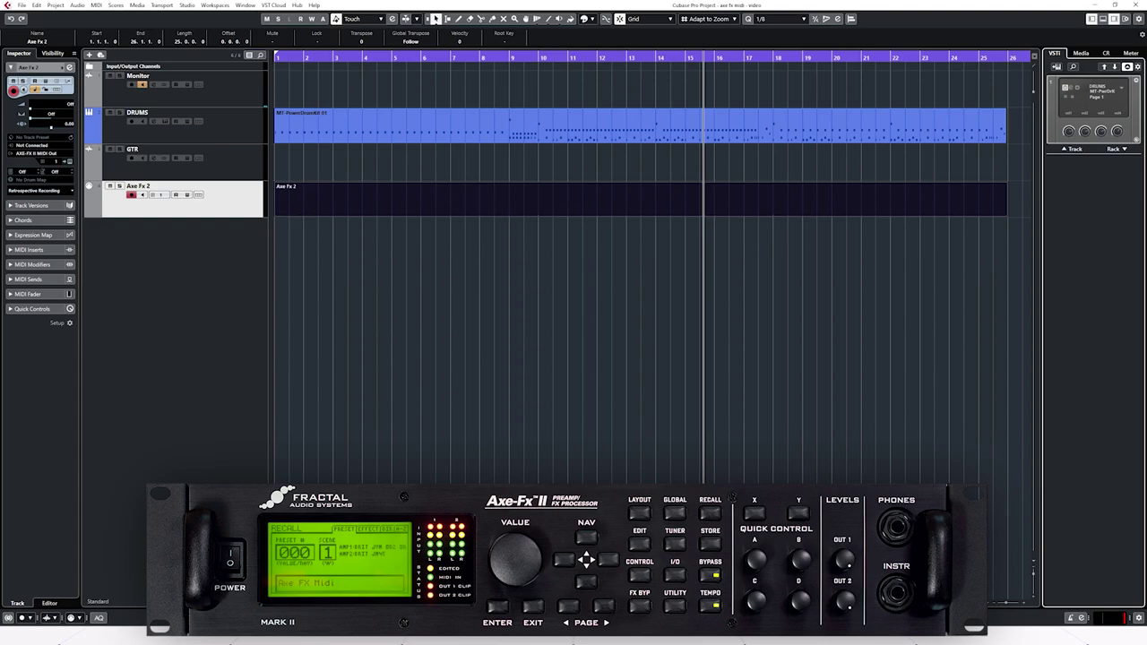
key("alt+Tab")
Resume Axe-Edit, select scene 4 and check that the Wah Control modifier is Extern 1, then return to Cubase.
left_click(328, 368)
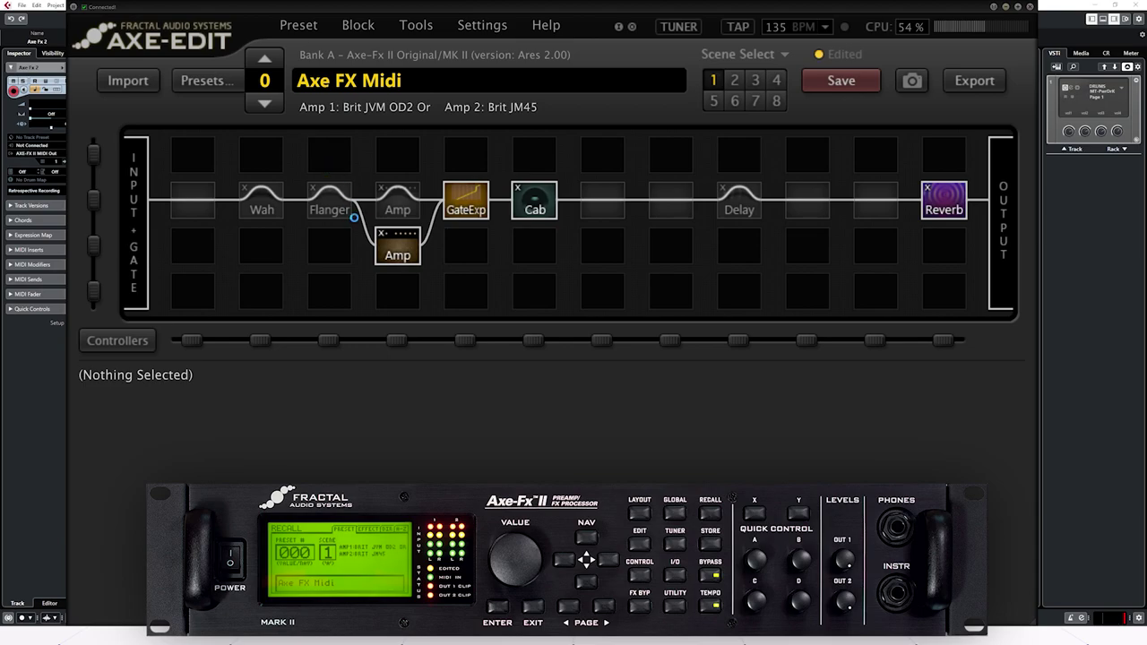
left_click(776, 80)
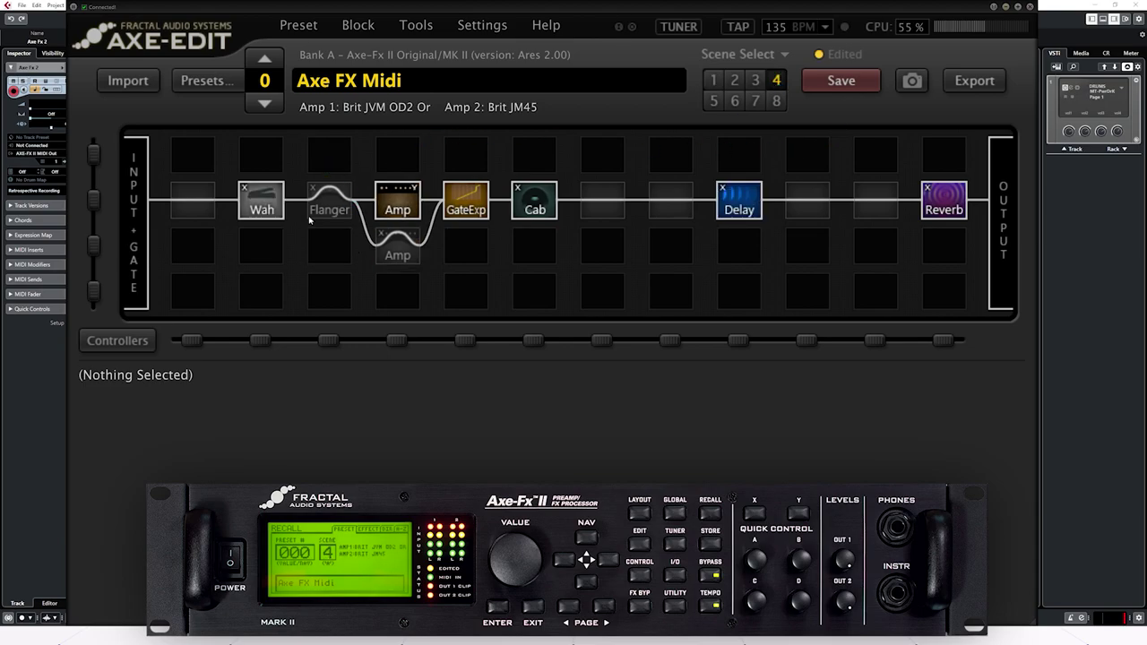
left_click(258, 213)
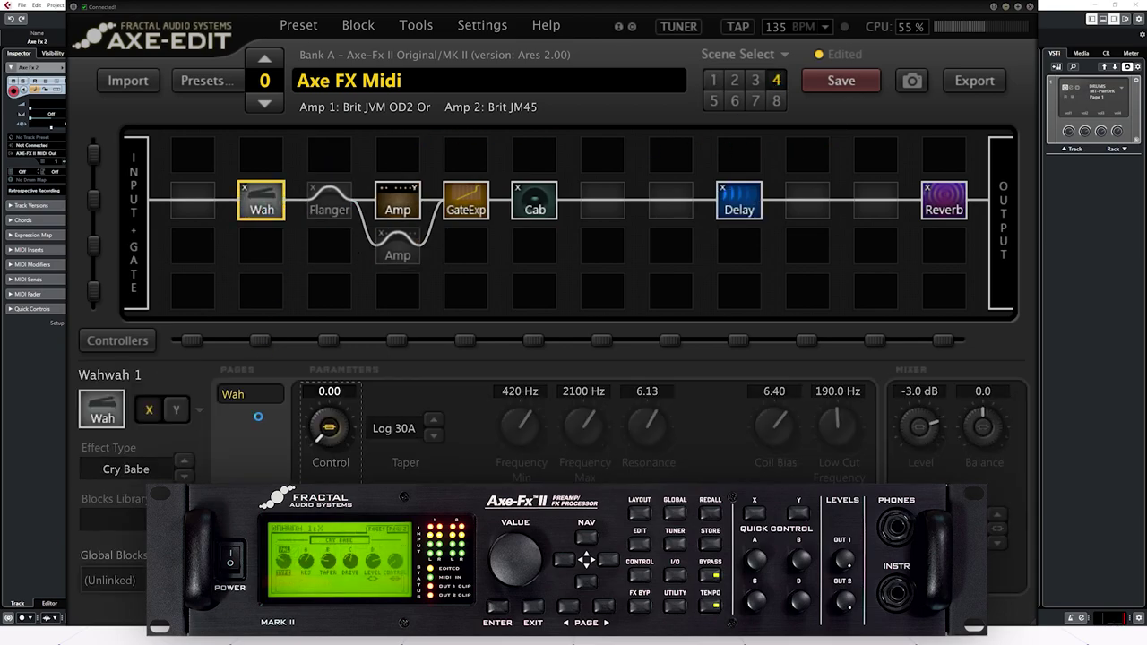
double_click(332, 428)
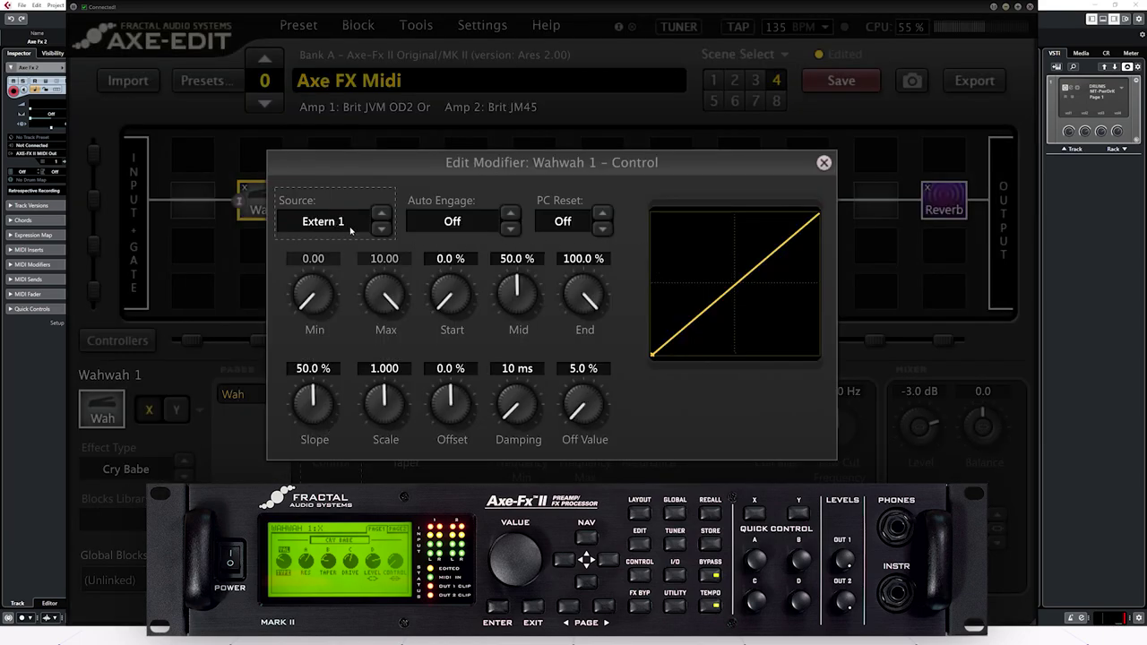
left_click(824, 162)
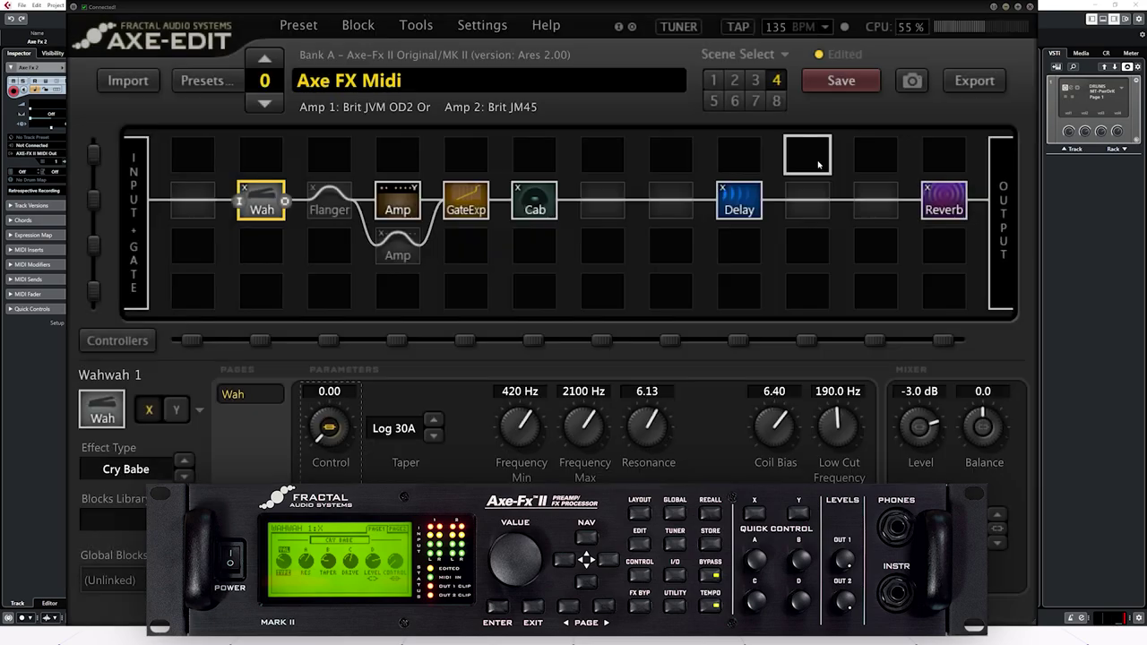
left_click(1071, 288)
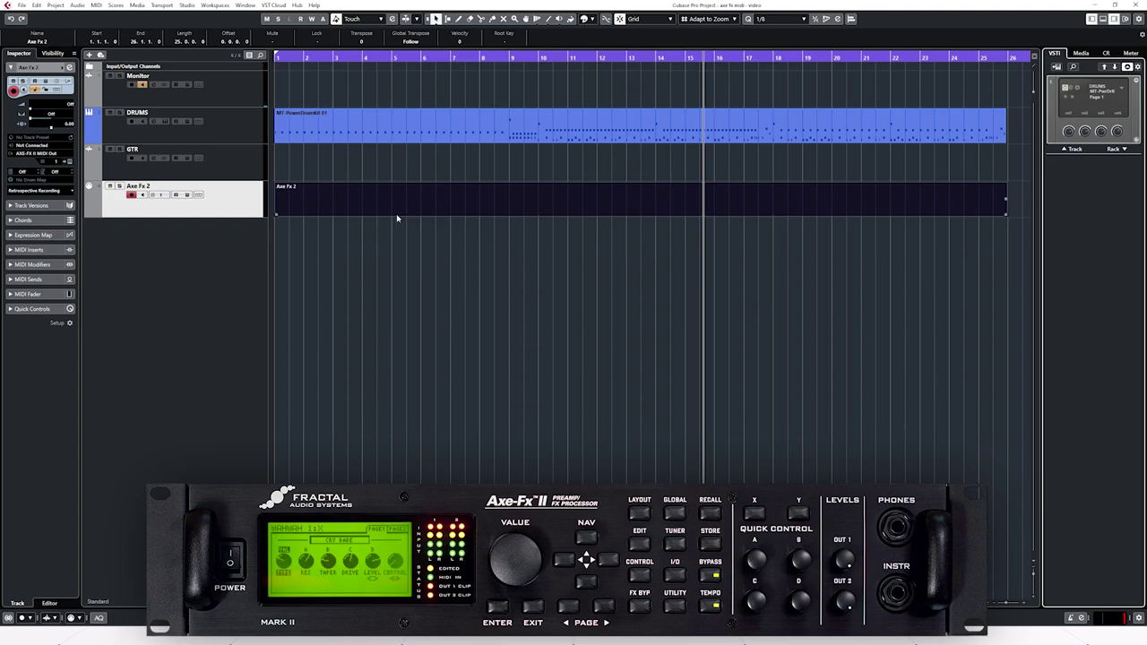
In the List Editor, delete all five events from CC 56 upward, then close it.
left_click(95, 5)
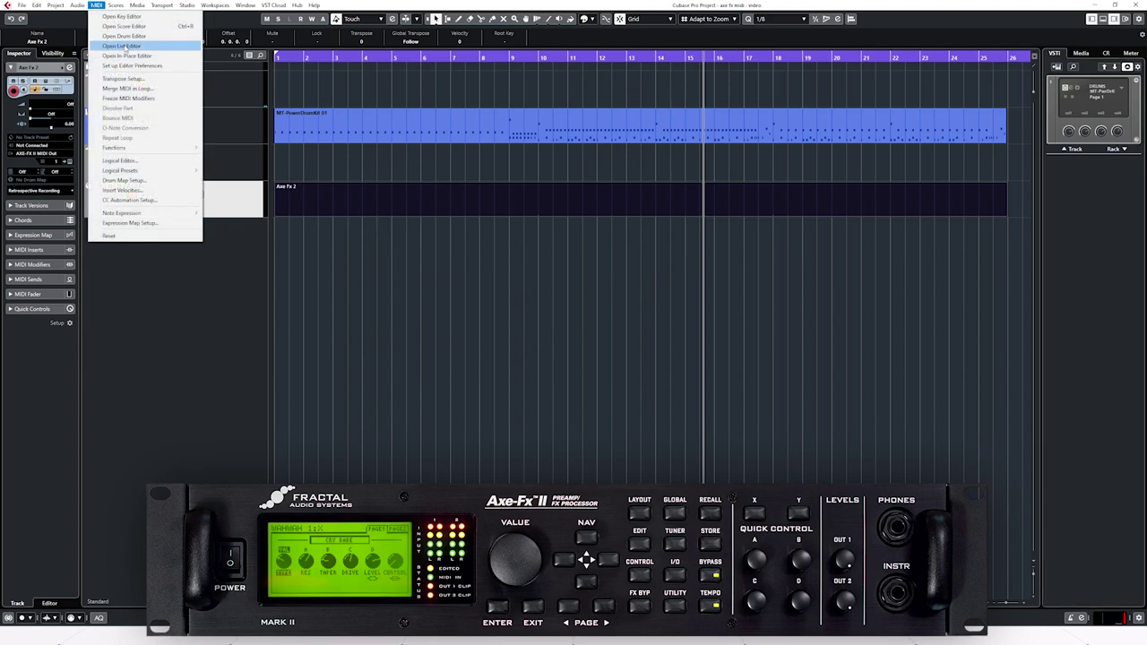
left_click(124, 46)
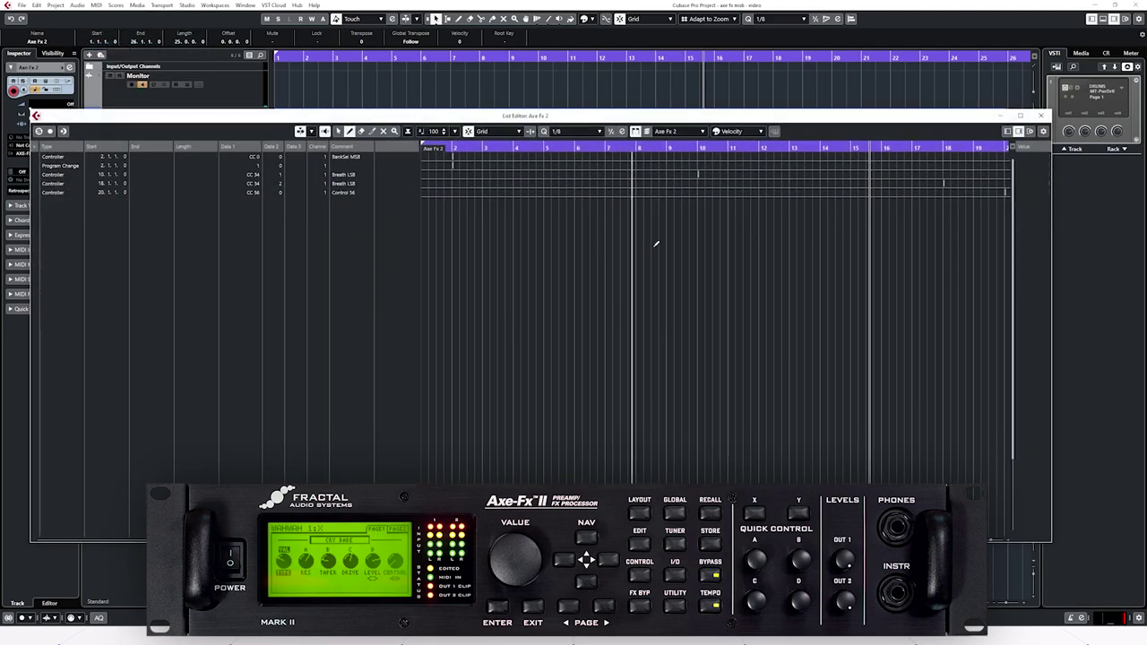
left_click(61, 192)
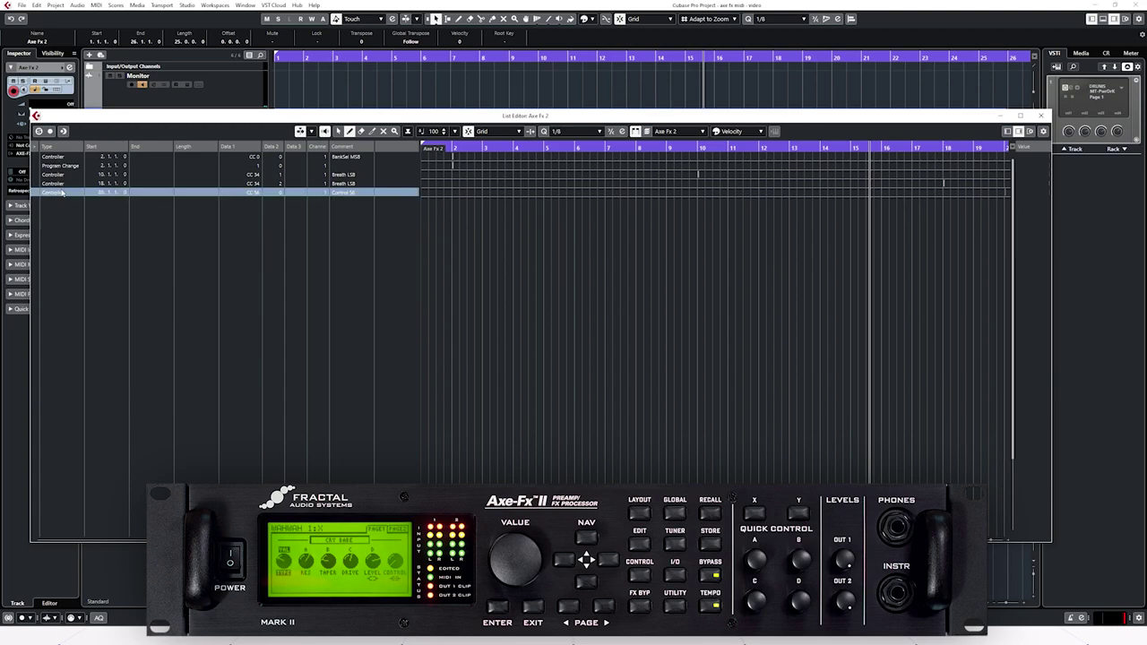
key("Delete")
left_click(65, 183)
key("Delete")
left_click(65, 174)
key("Delete")
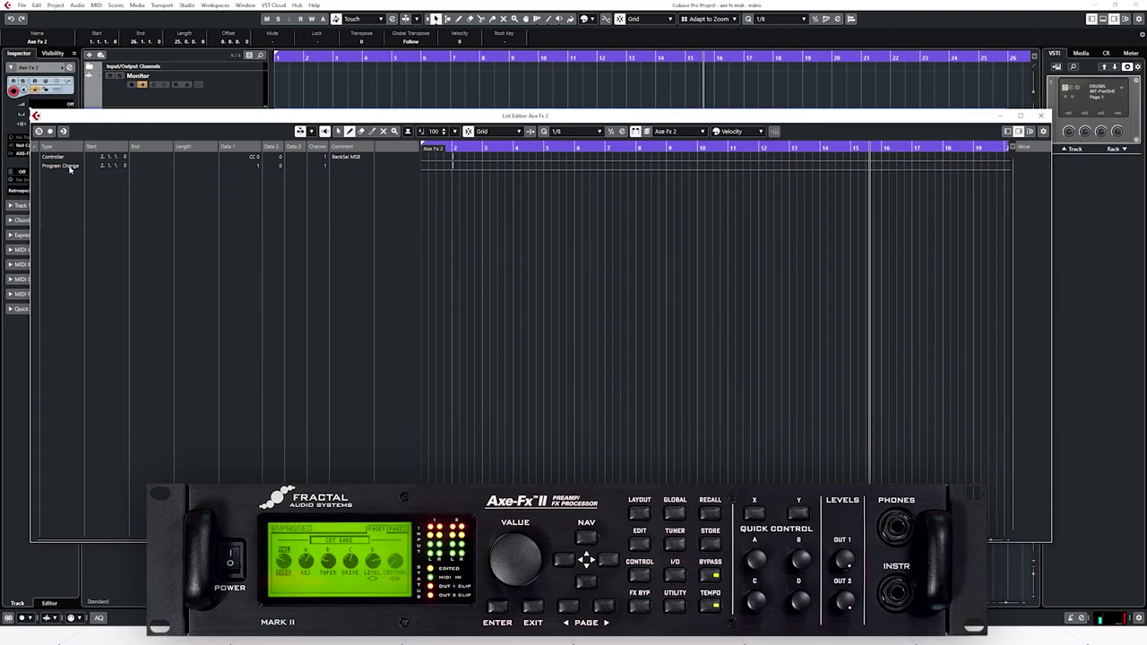
left_click(67, 165)
key("Delete")
left_click(67, 156)
key("Delete")
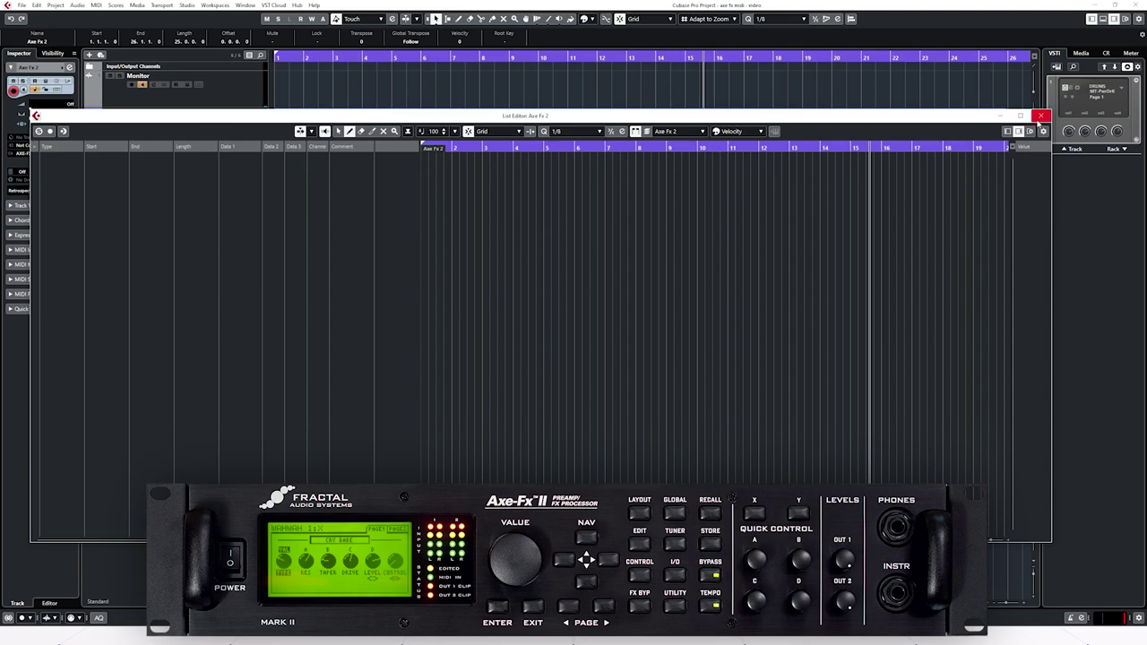
left_click(1041, 115)
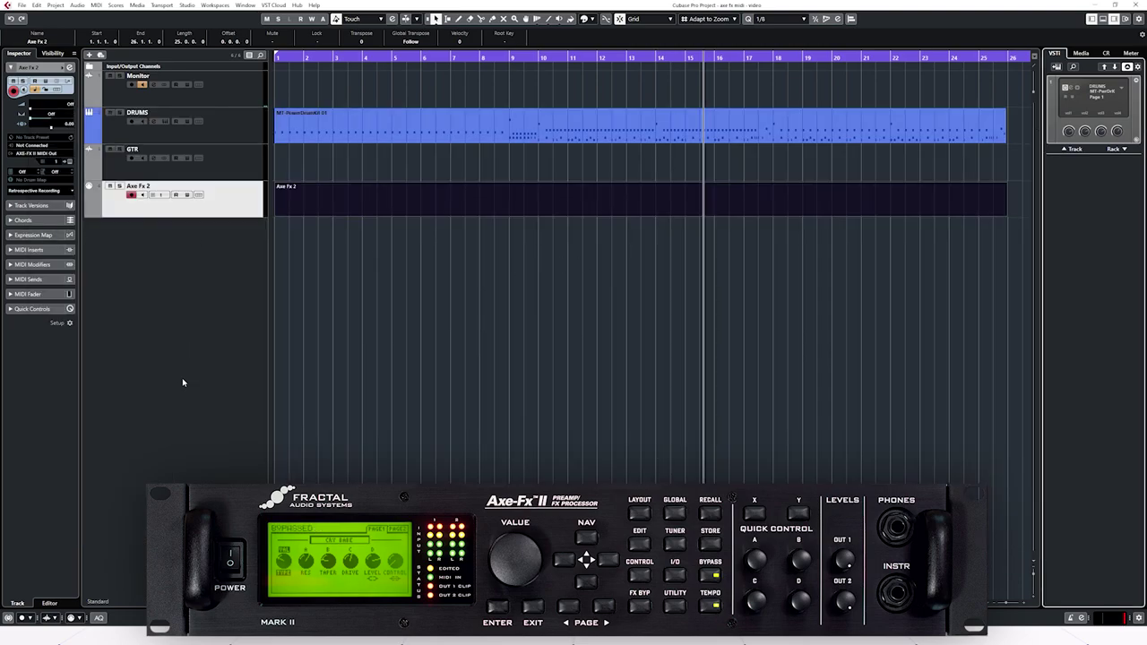
Turn on Read Automation for the Axe Fx 2 track and show its Volume automation lane.
left_click(176, 196)
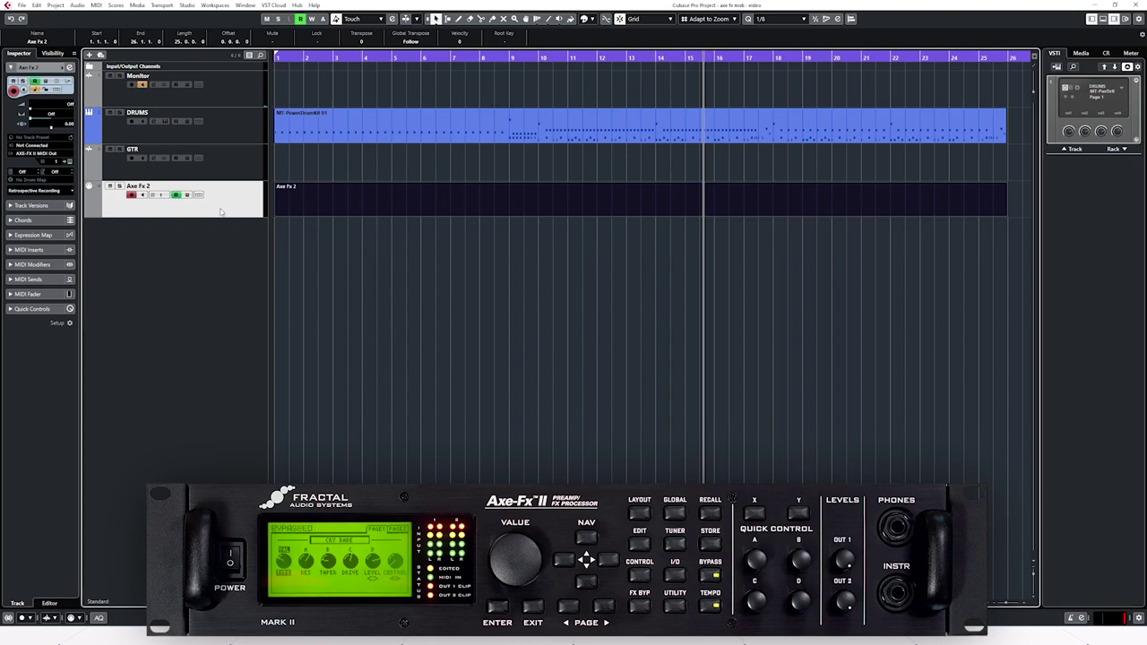
right_click(209, 210)
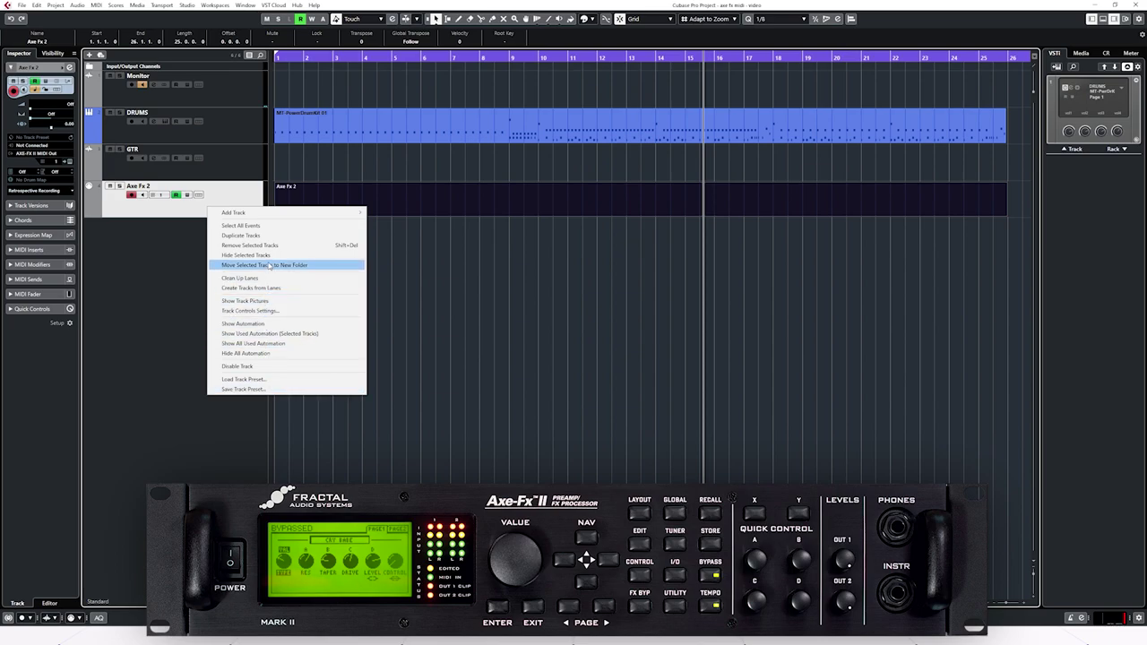
left_click(280, 324)
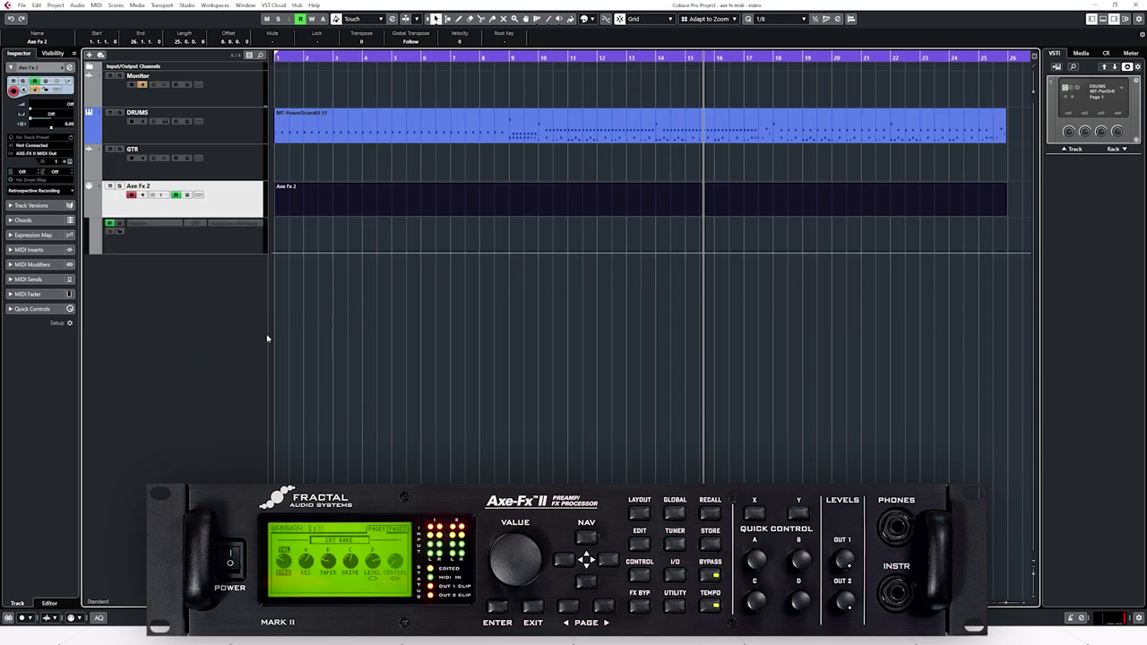
Switch the Axe Fx 2 lane's parameter from Volume to CC 16 (Gen Purp 1) and make the lane taller.
left_click(158, 224)
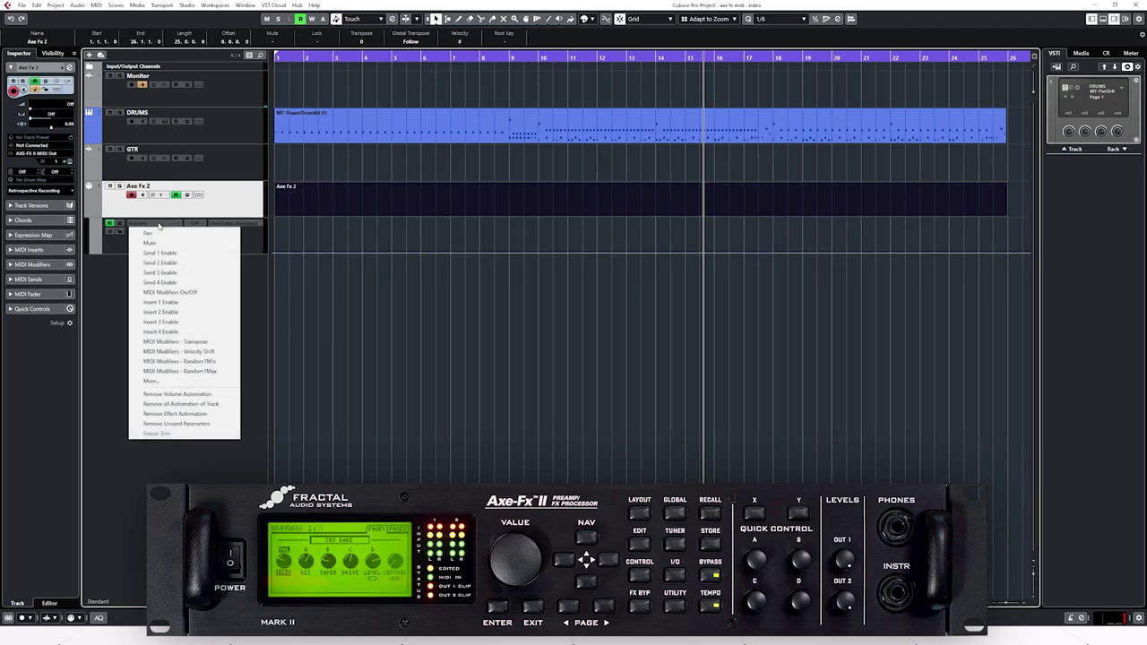
left_click(187, 380)
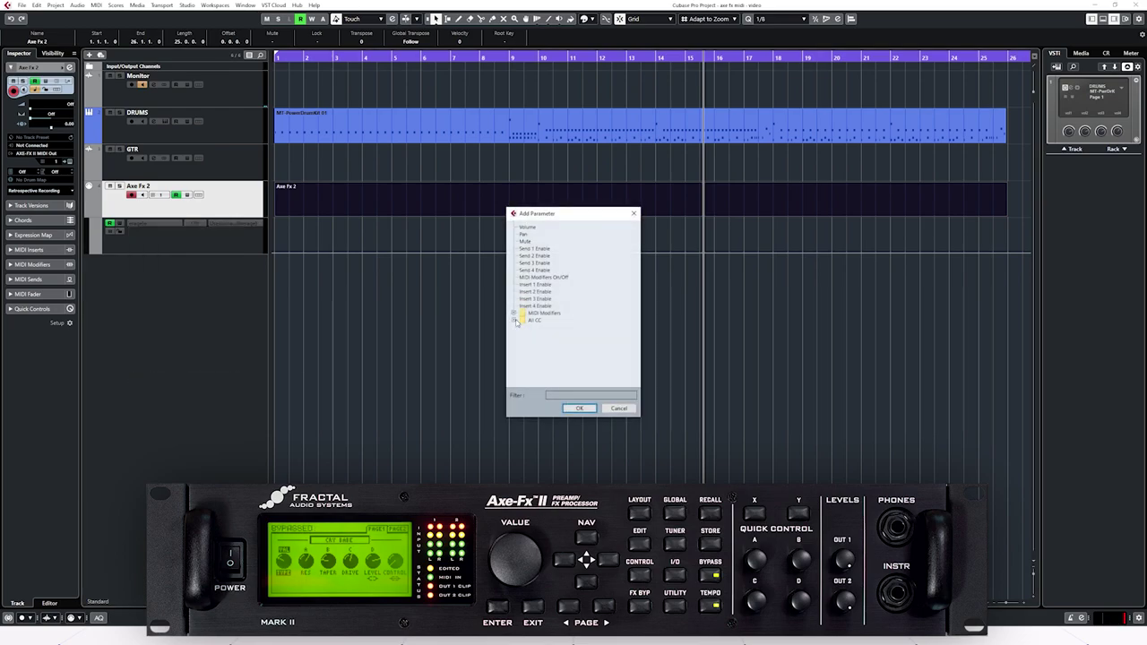
left_click(513, 320)
scroll(586, 325, "down", 6)
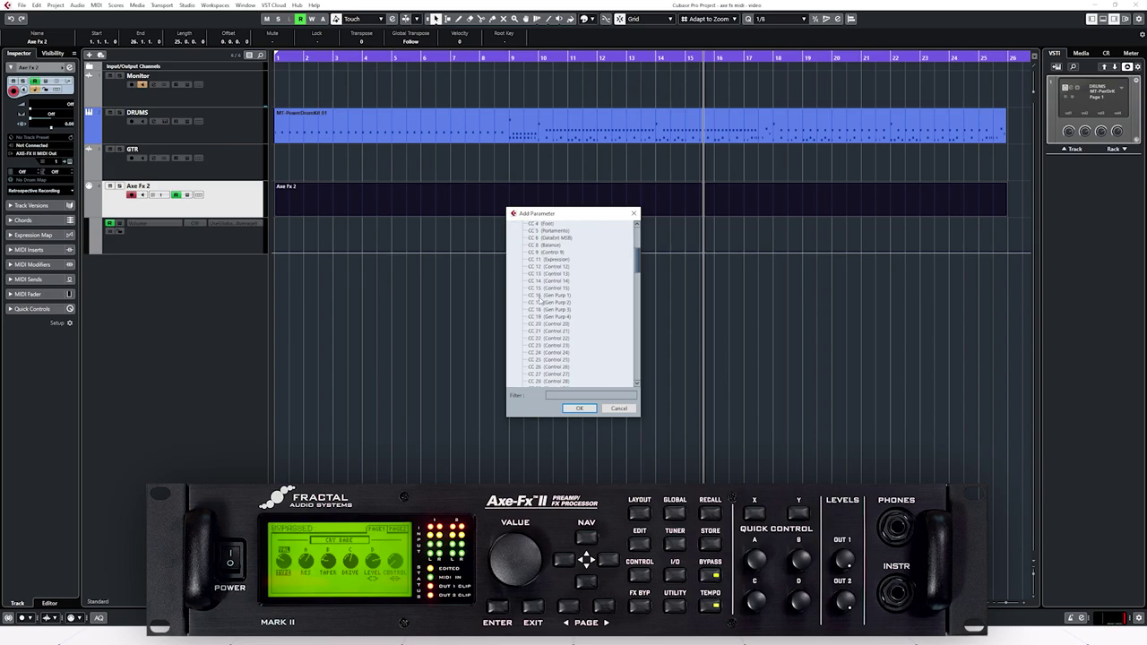
left_click(539, 295)
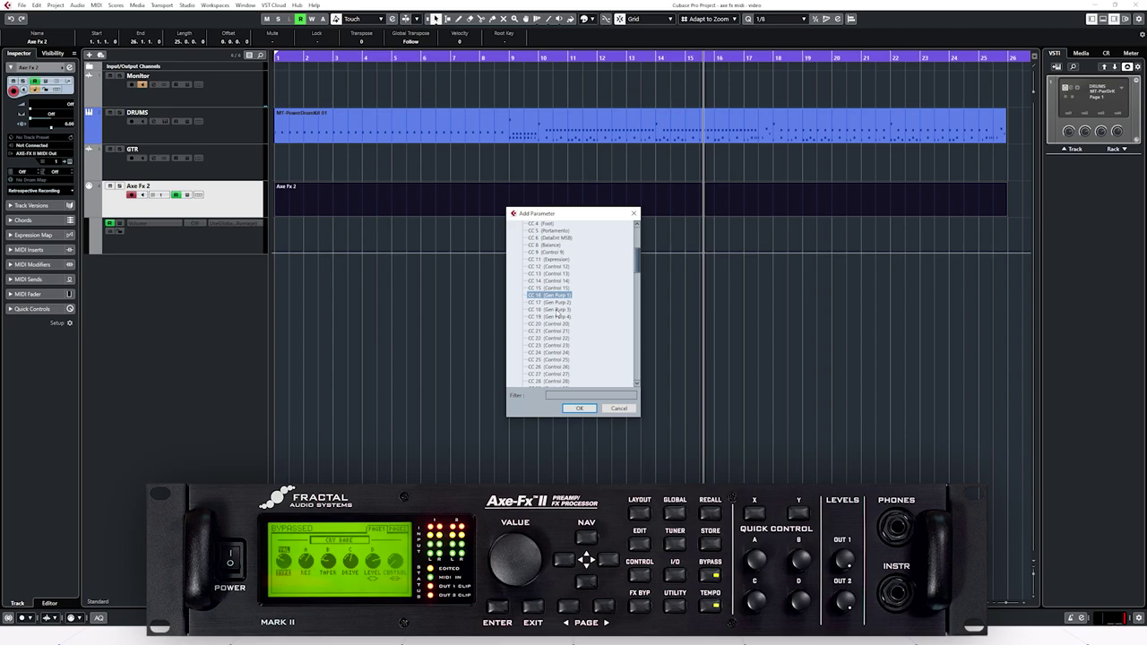
left_click(578, 410)
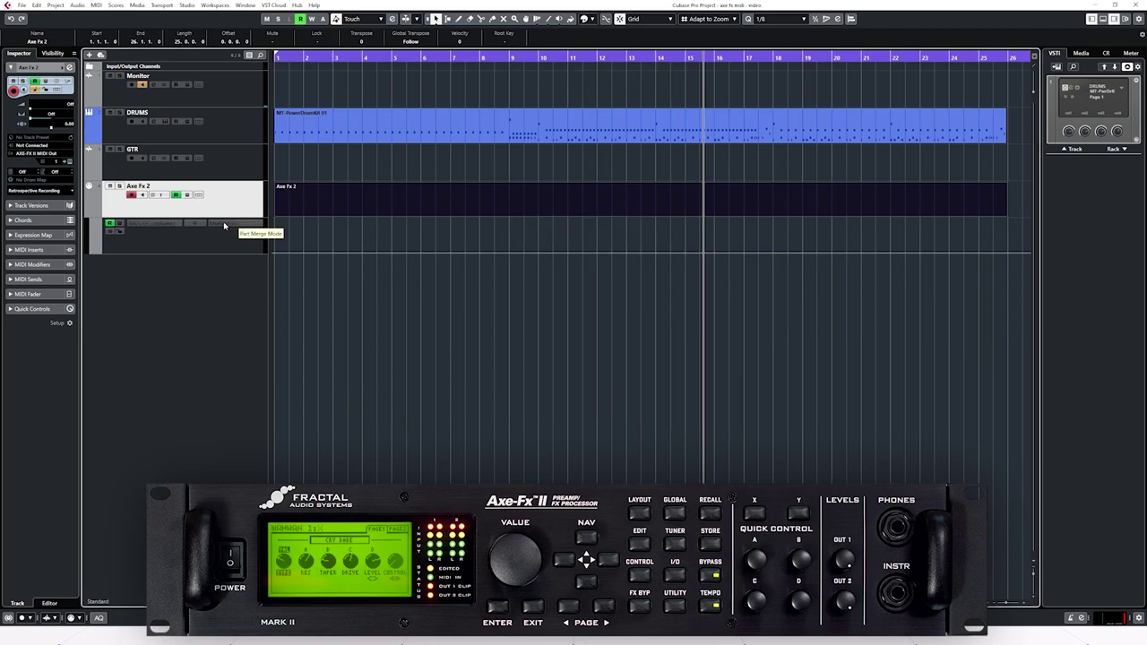
left_click_drag(202, 259, 209, 362)
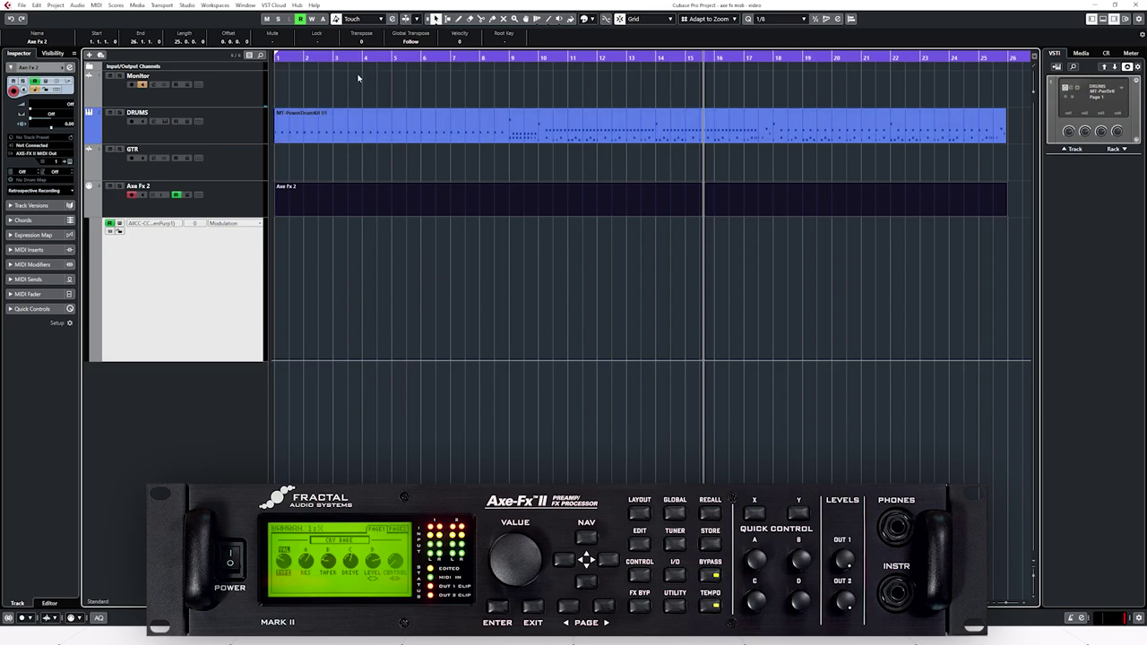
Return to the project start and mute the DRUMS and GTR tracks.
key("space")
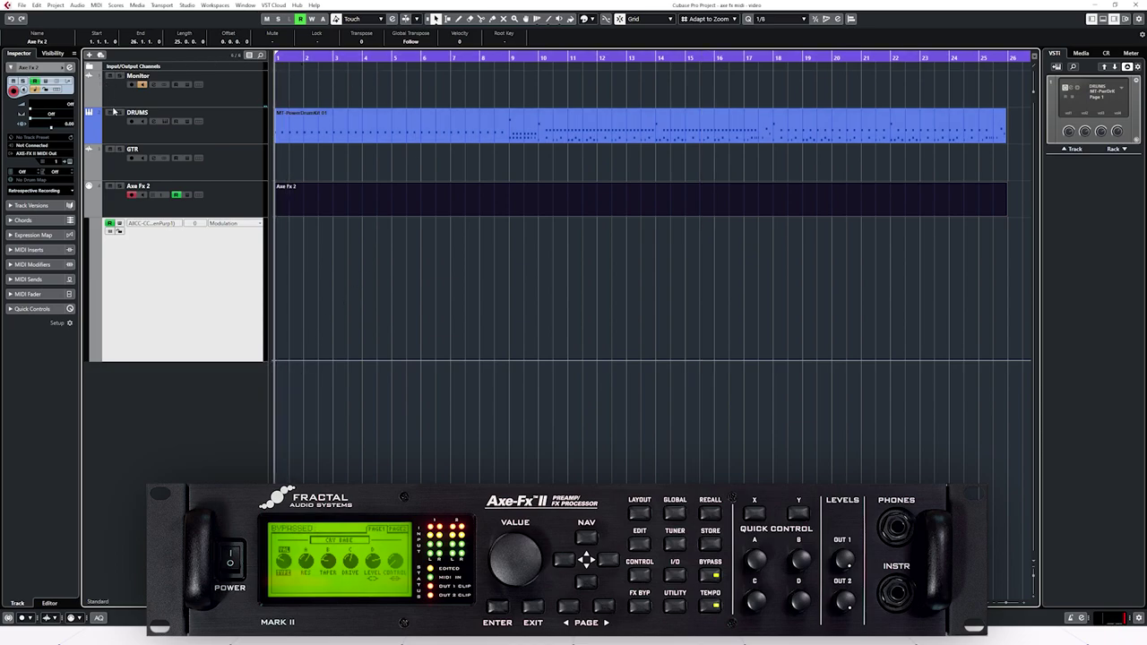
left_click(108, 113)
left_click(110, 150)
Freehand-draw a repeating rise-and-fall CC 16 sweep across the lane and play it back.
right_click(311, 320)
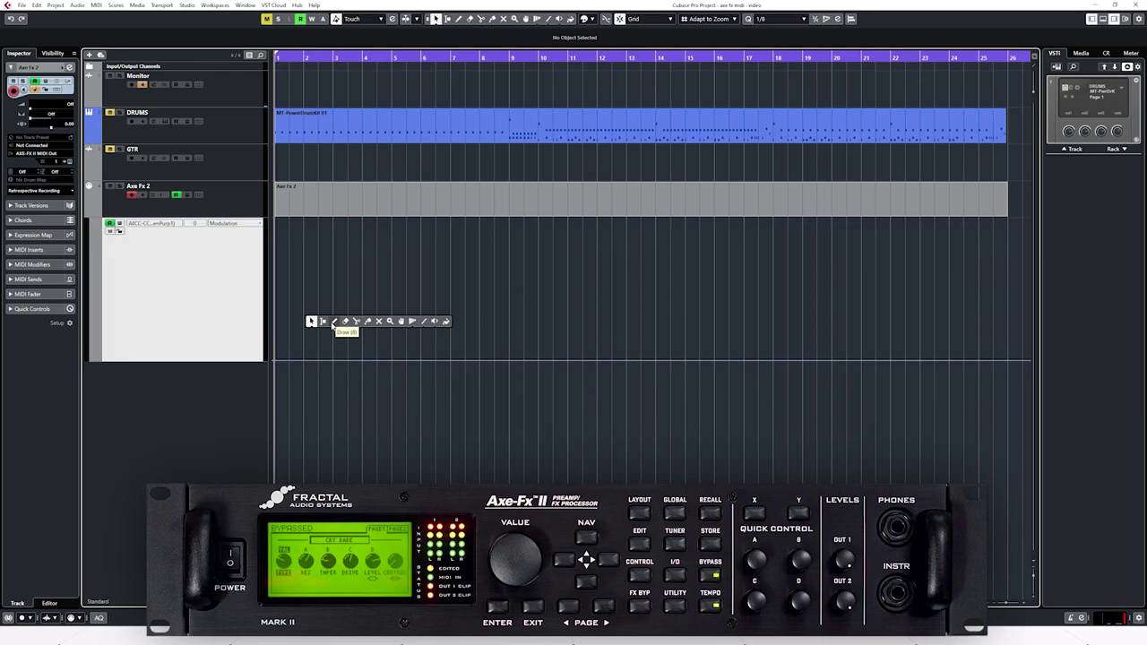
left_click(333, 323)
mouse_move(276, 363)
left_mouse_down()
mouse_move(338, 244)
mouse_move(370, 354)
mouse_move(387, 356)
mouse_move(419, 230)
mouse_move(443, 351)
mouse_move(455, 358)
mouse_move(501, 225)
mouse_move(530, 342)
mouse_move(546, 357)
mouse_move(580, 234)
mouse_move(598, 224)
mouse_move(615, 254)
mouse_move(628, 350)
mouse_move(649, 342)
mouse_move(679, 235)
mouse_move(728, 351)
mouse_move(786, 238)
mouse_move(828, 349)
mouse_move(870, 245)
mouse_move(890, 238)
mouse_move(907, 350)
mouse_move(940, 351)
mouse_move(954, 289)
mouse_move(981, 253)
mouse_move(1031, 356)
left_mouse_up()
key("space")
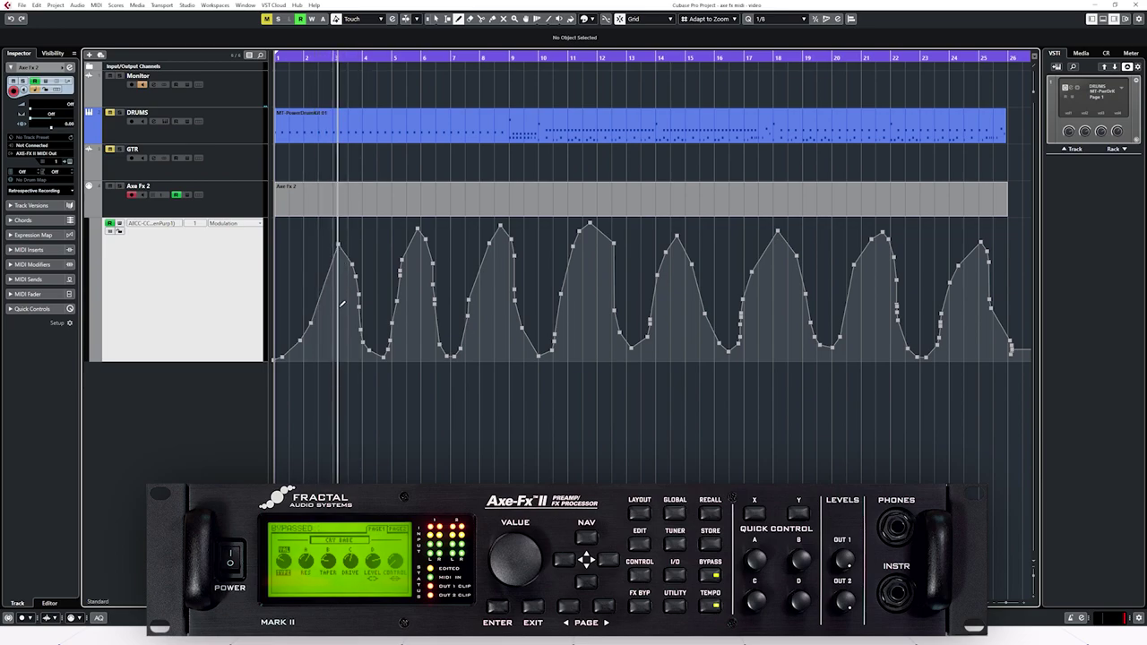
left_click(280, 61)
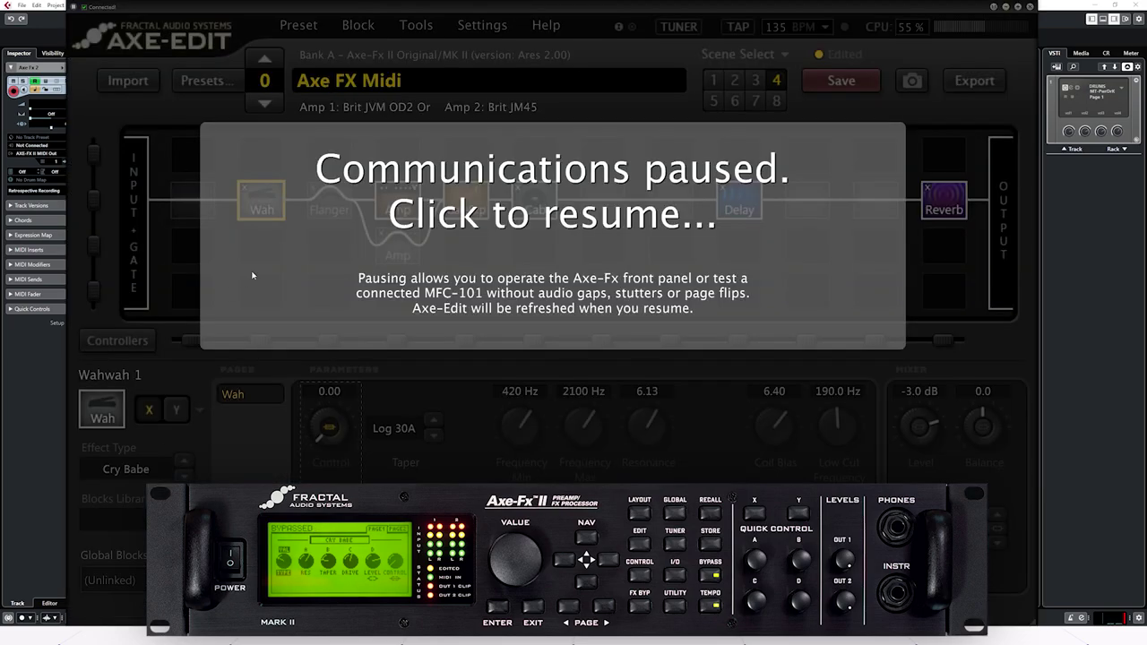
left_click(254, 276)
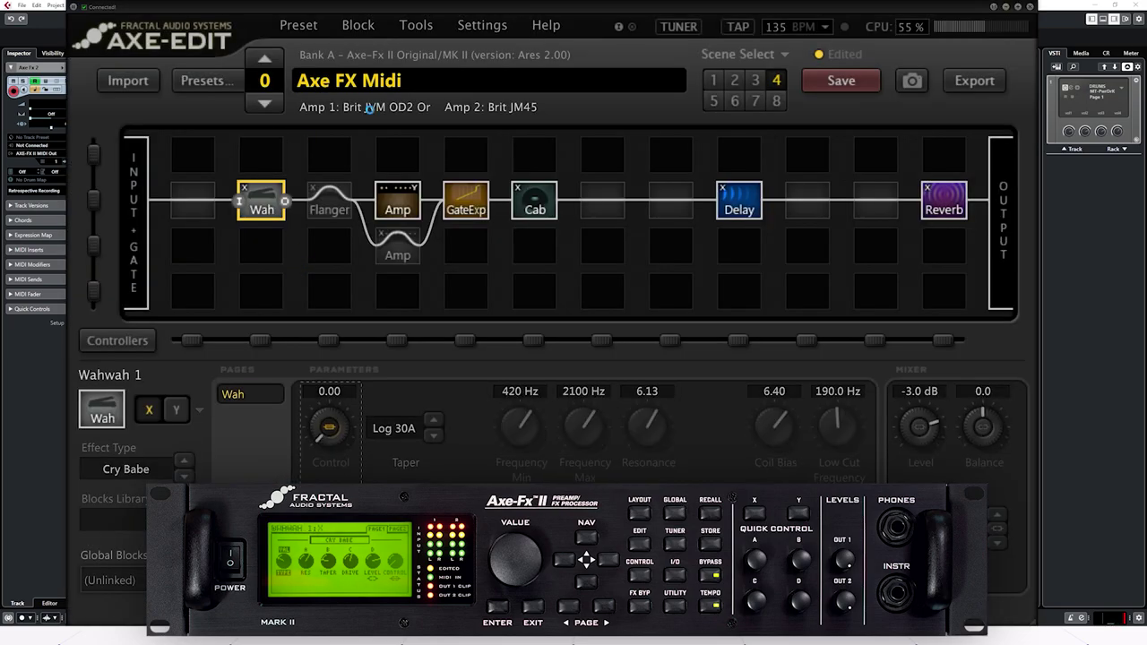
Switch Axe-Edit from scene 1 back to scene 4, show the Wah parameters, then return to Cubase.
left_click(616, 235)
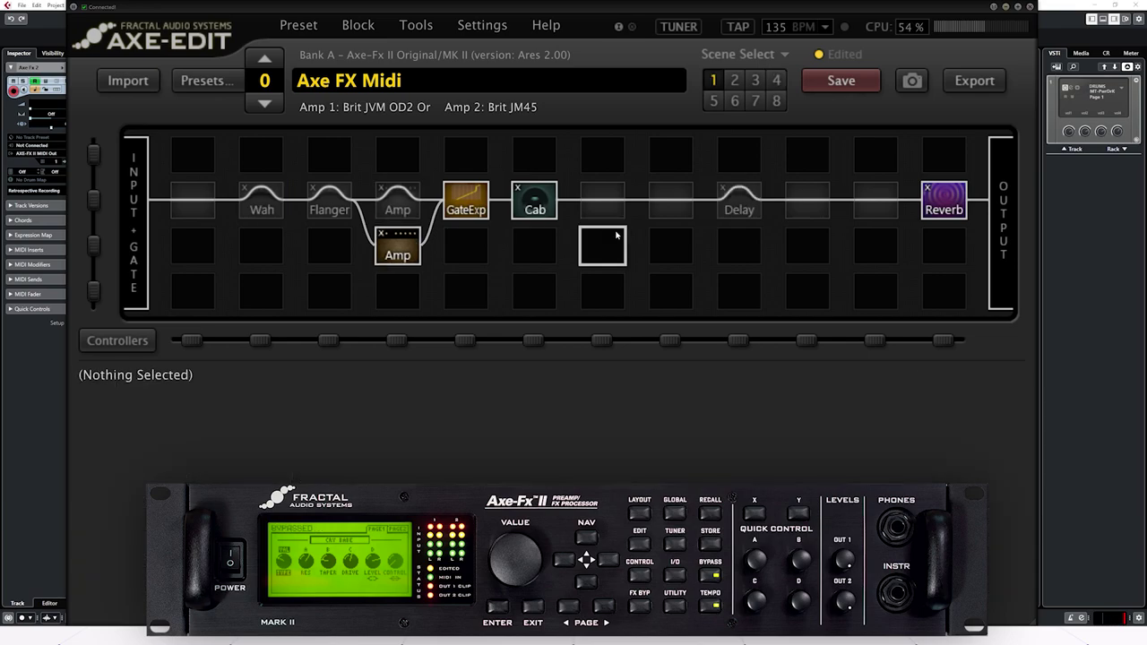
left_click(776, 80)
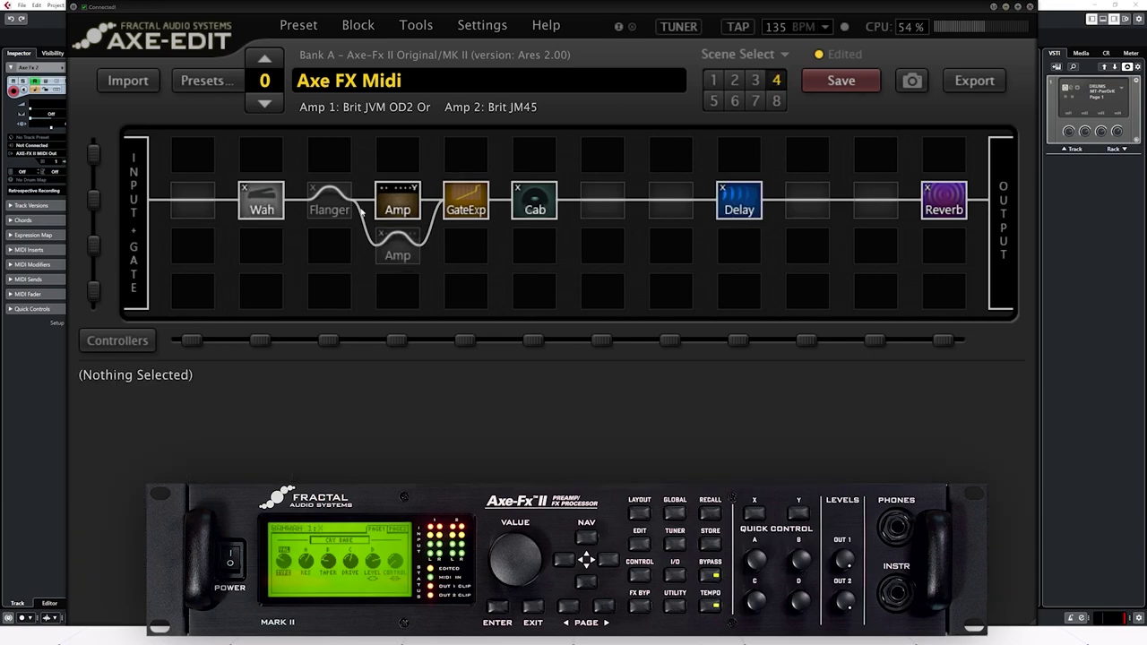
left_click(262, 210)
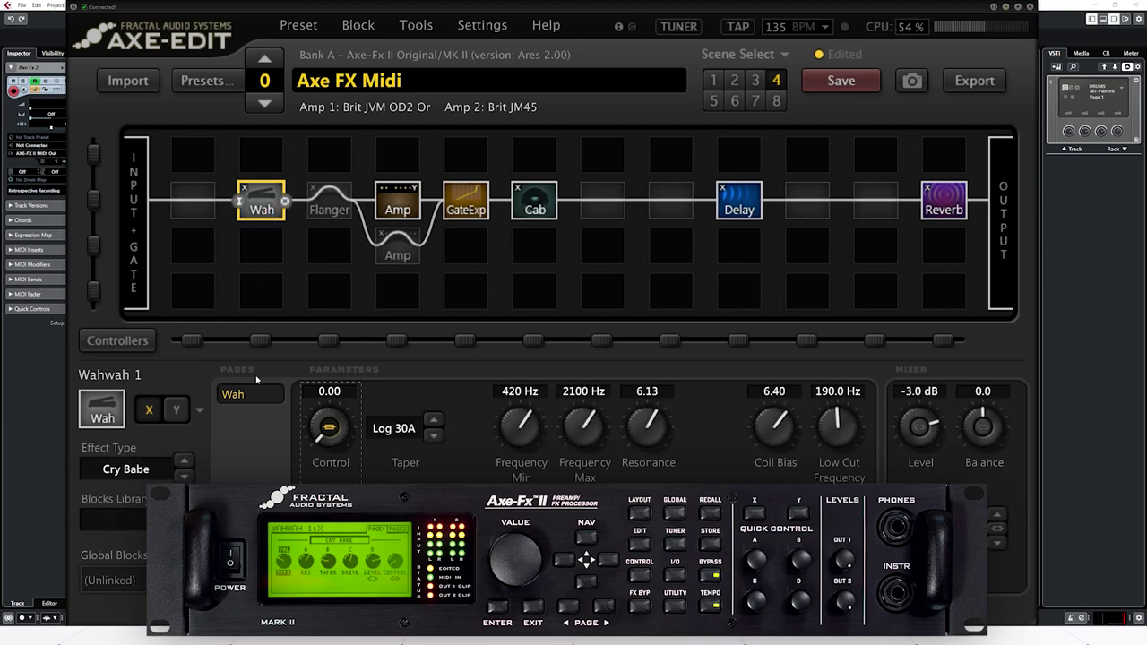
key("alt+Tab")
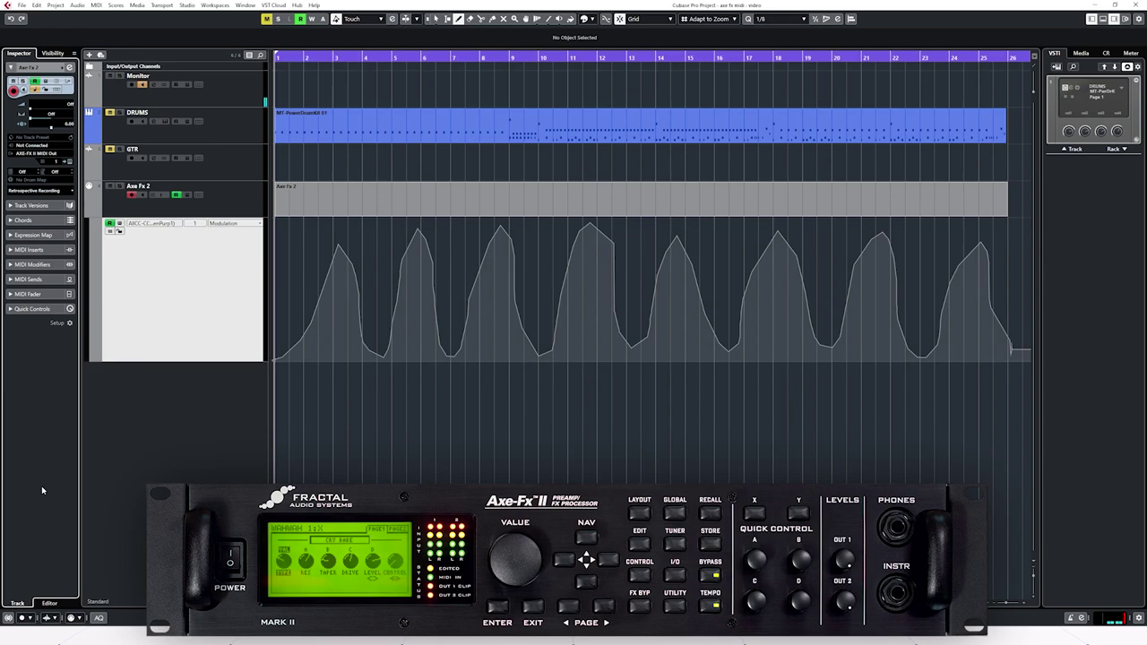
key("space")
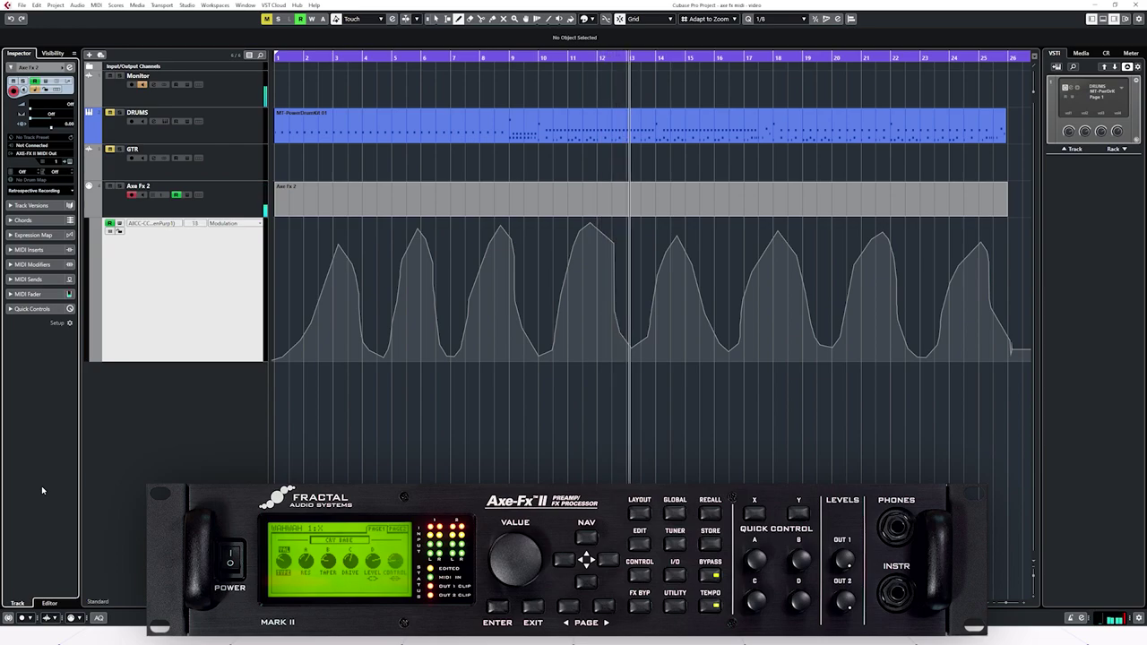
key("space")
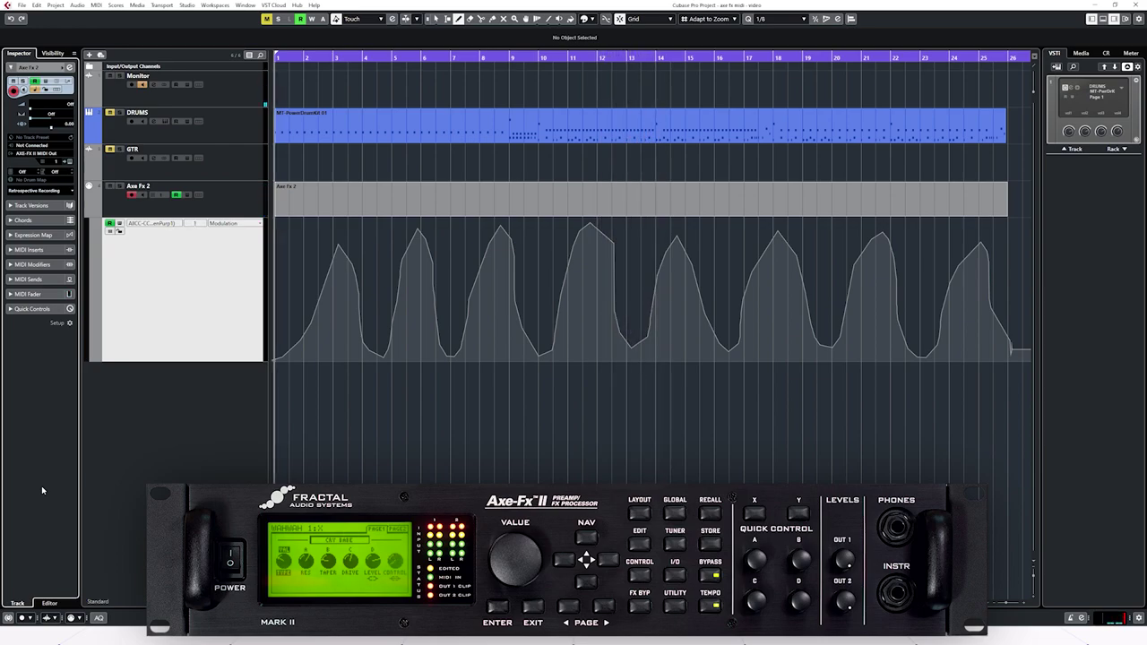